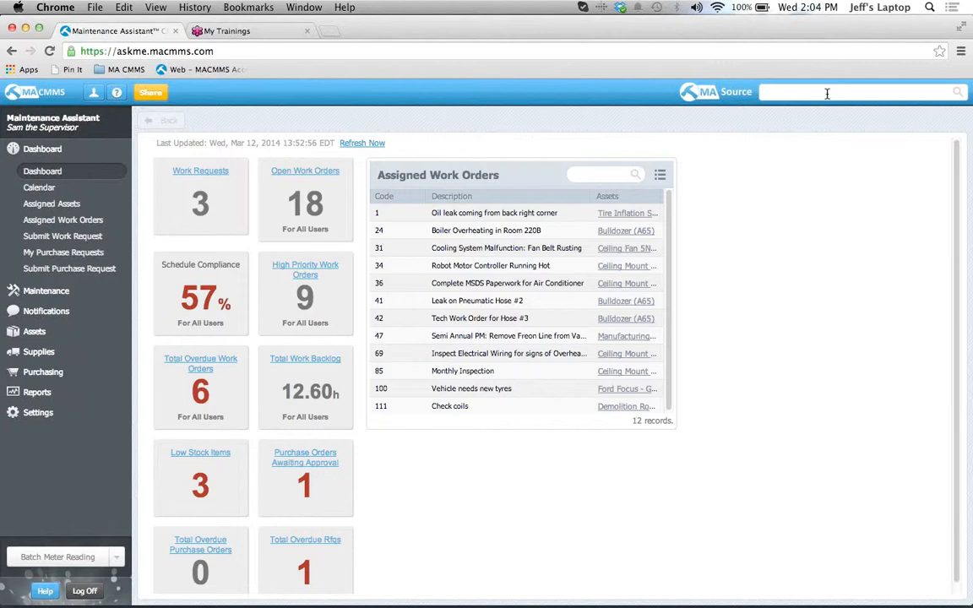
# Search the MA Source catalogue for "hammer drill", followed by a search for "dc motor".
pyautogui.write('ill')
pyautogui.press('Return')
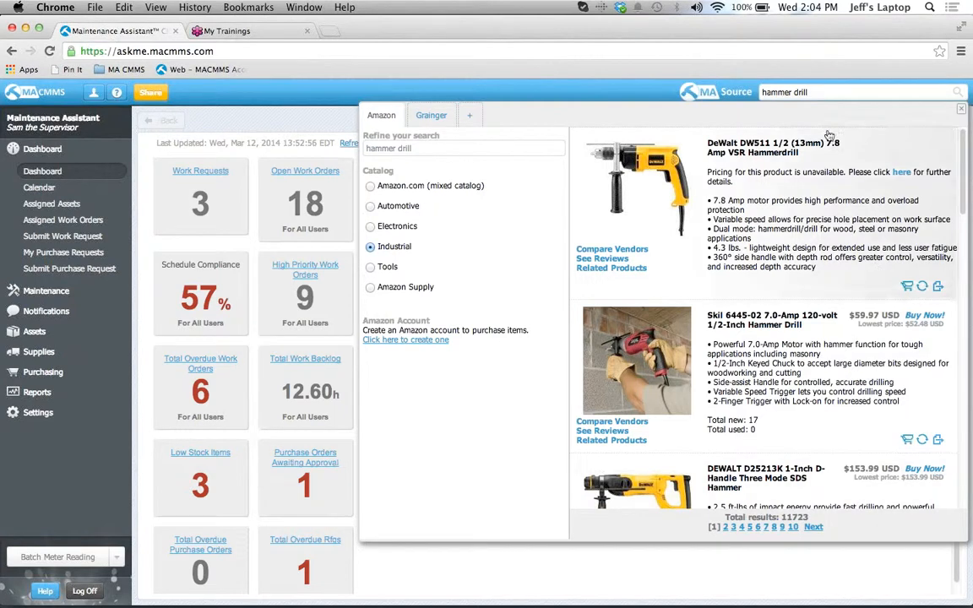
pyautogui.tripleClick(813, 99)
pyautogui.press('BackSpace')
pyautogui.write('dc m')
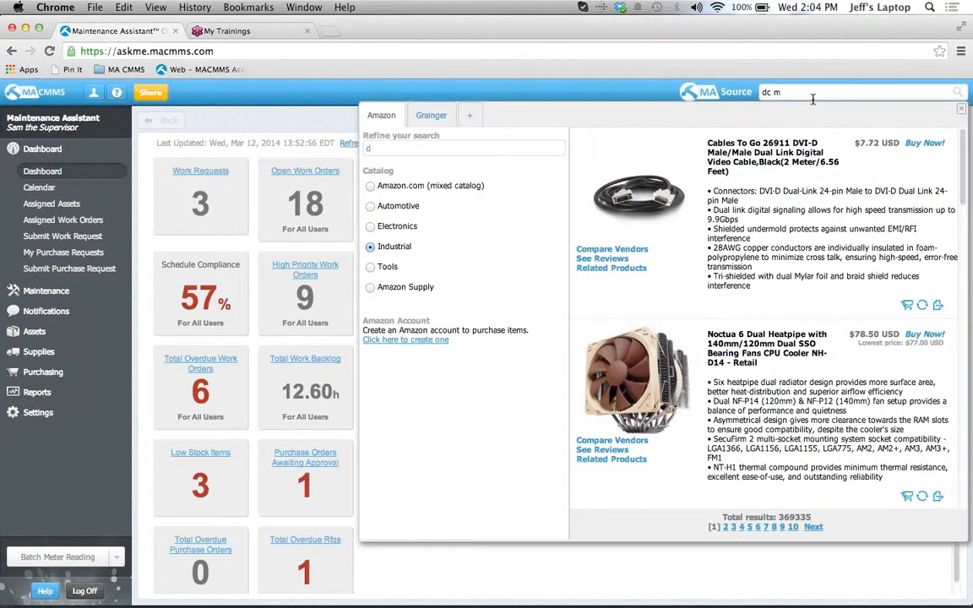
pyautogui.write('ttor')
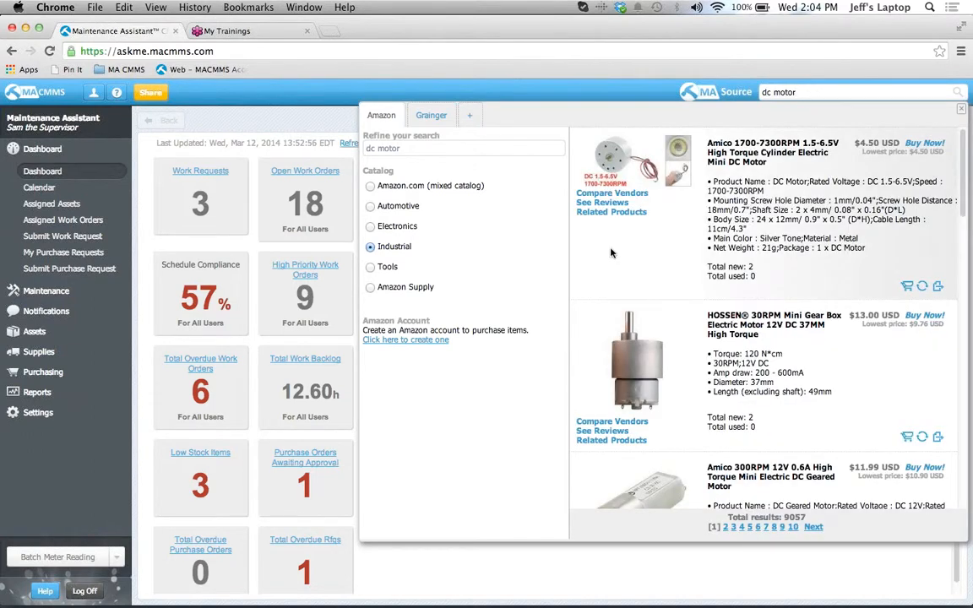
# Add DC Motor 5JJN6 from the Grainger results as a new part, choosing Warehouse 6 - Lusk as the site, and save it.
pyautogui.click(438, 118)
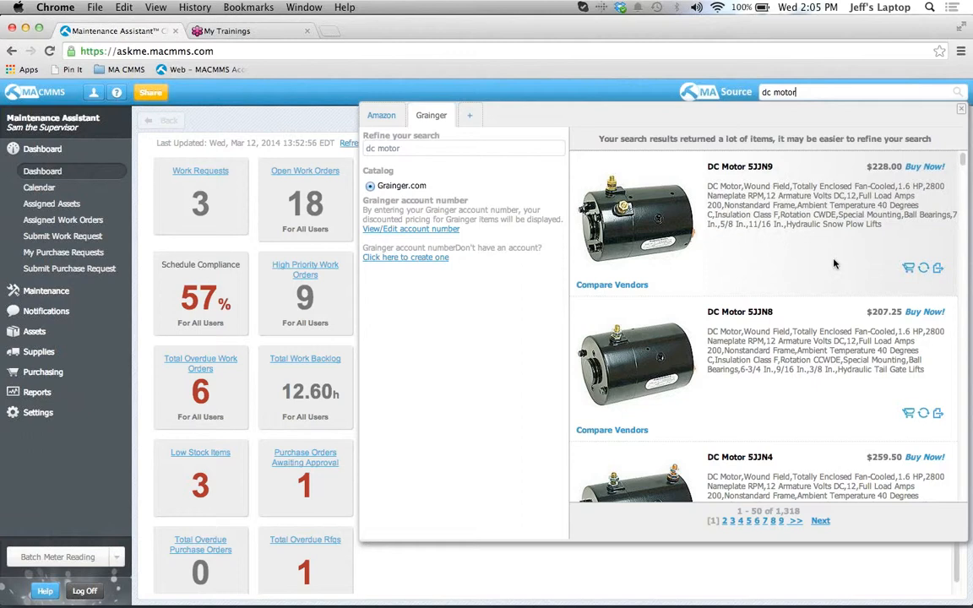
pyautogui.scroll(-10, 833, 265)
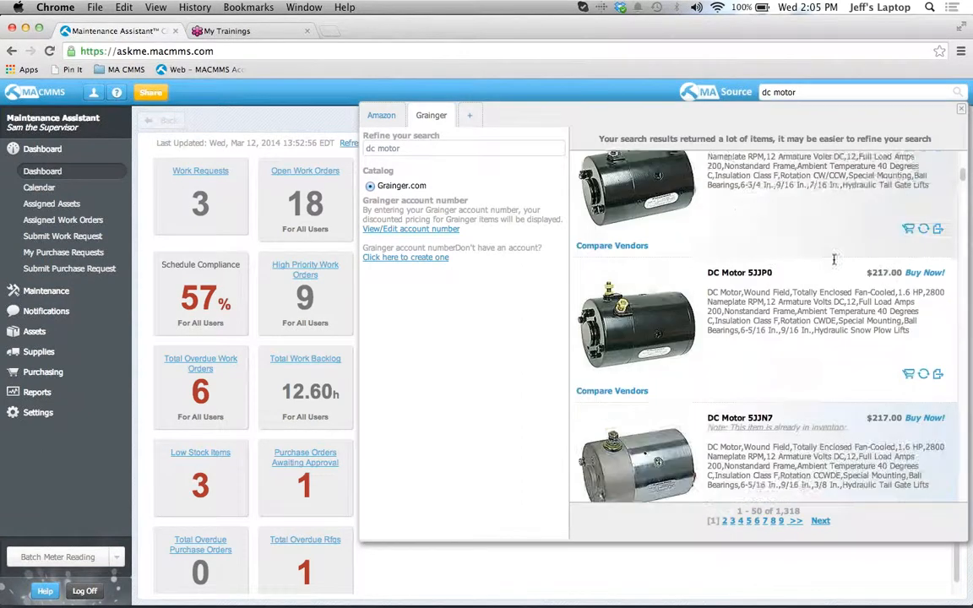
pyautogui.scroll(-5, 833, 264)
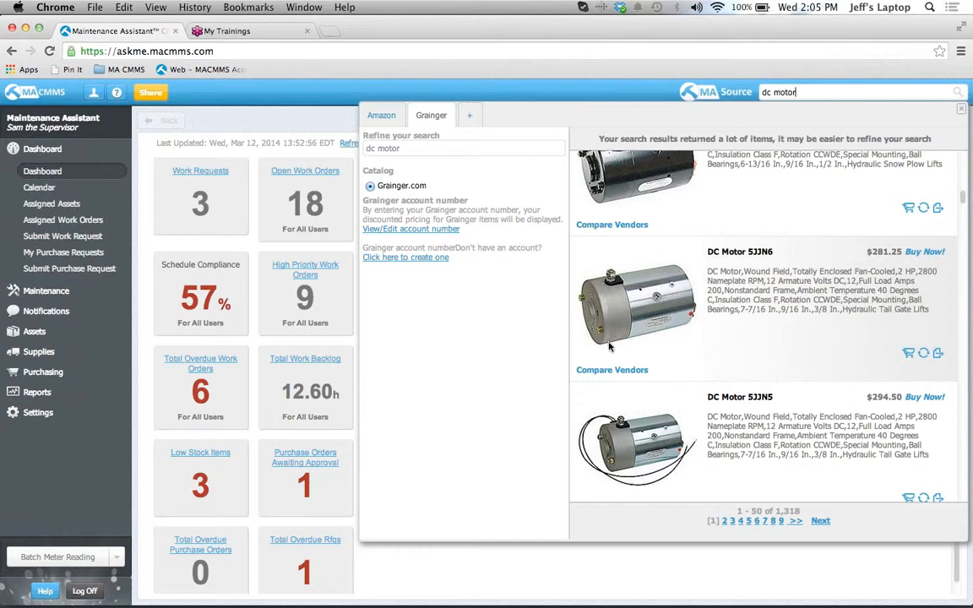
pyautogui.click(937, 355)
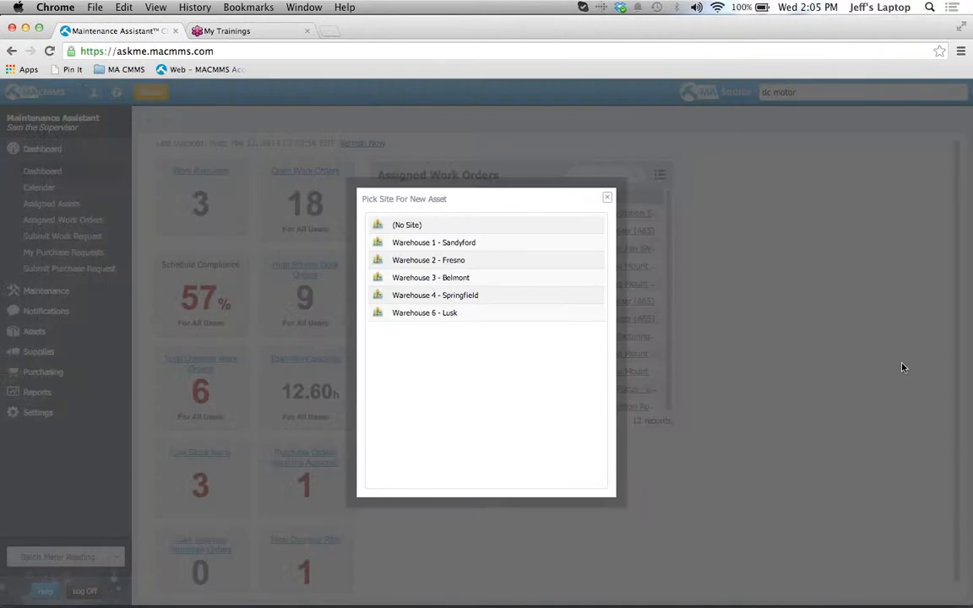
pyautogui.click(459, 315)
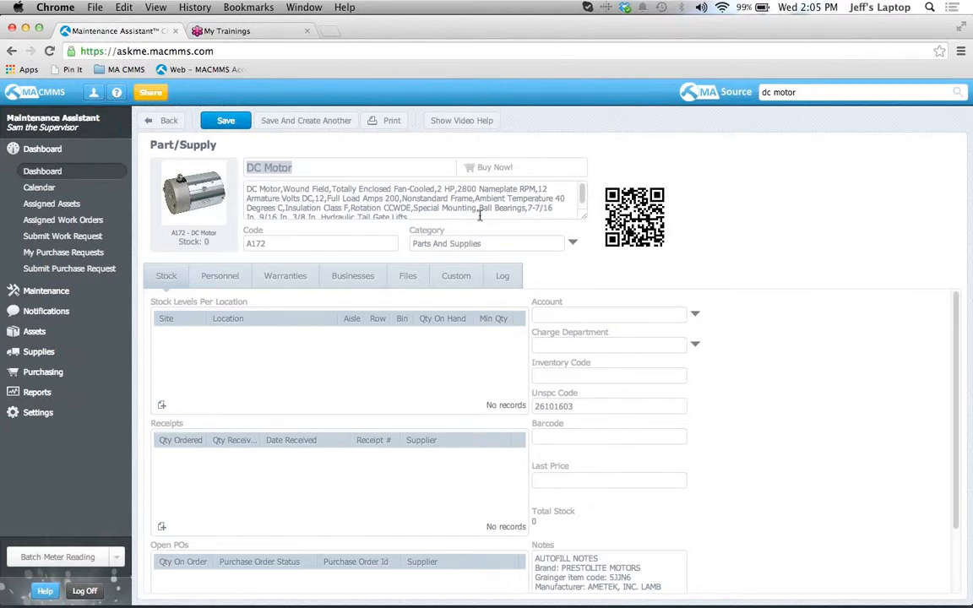
pyautogui.click(226, 121)
# Review the DC Motor part's personnel, warranties, businesses and files.
pyautogui.click(221, 279)
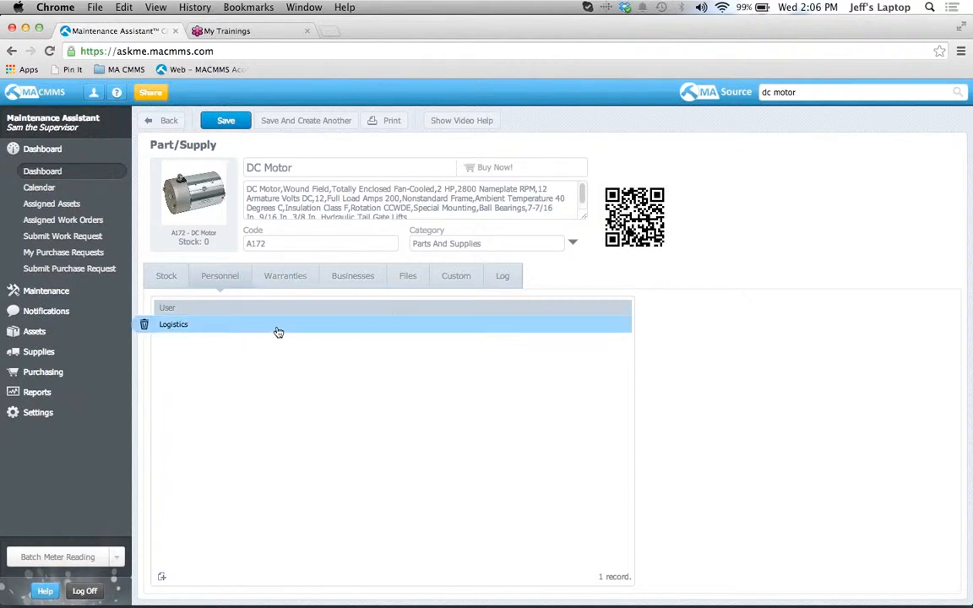
pyautogui.click(293, 279)
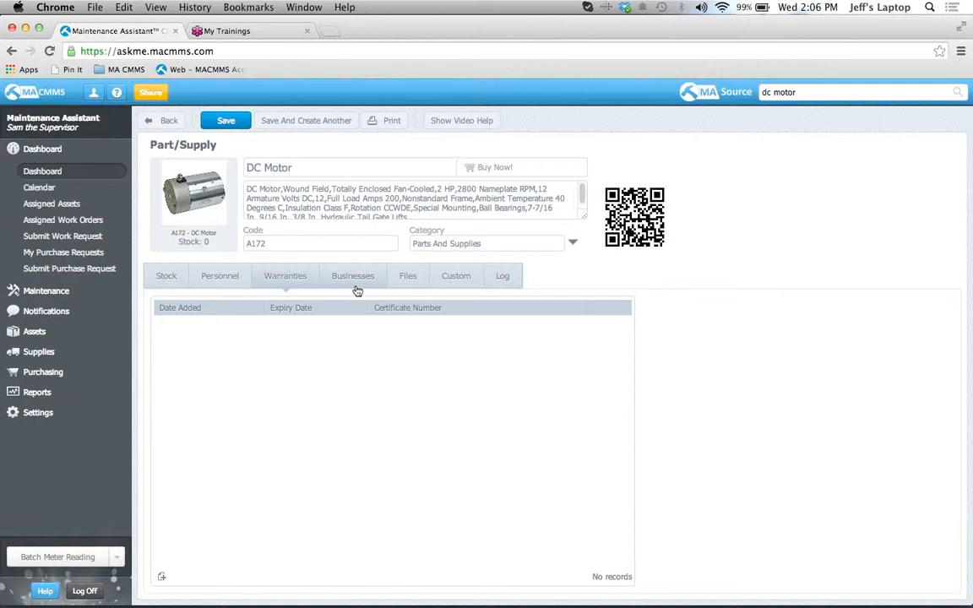
pyautogui.click(353, 277)
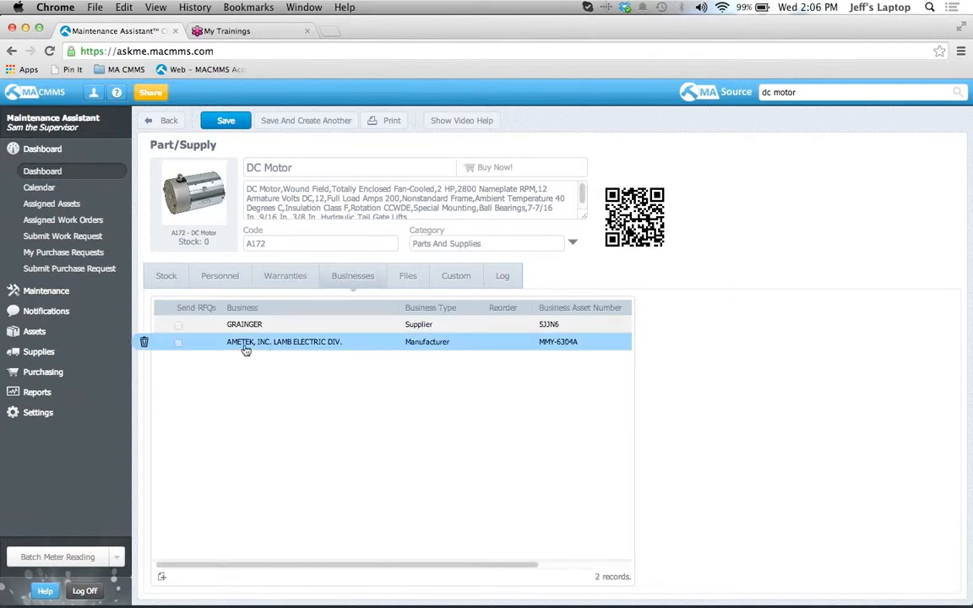
pyautogui.click(405, 278)
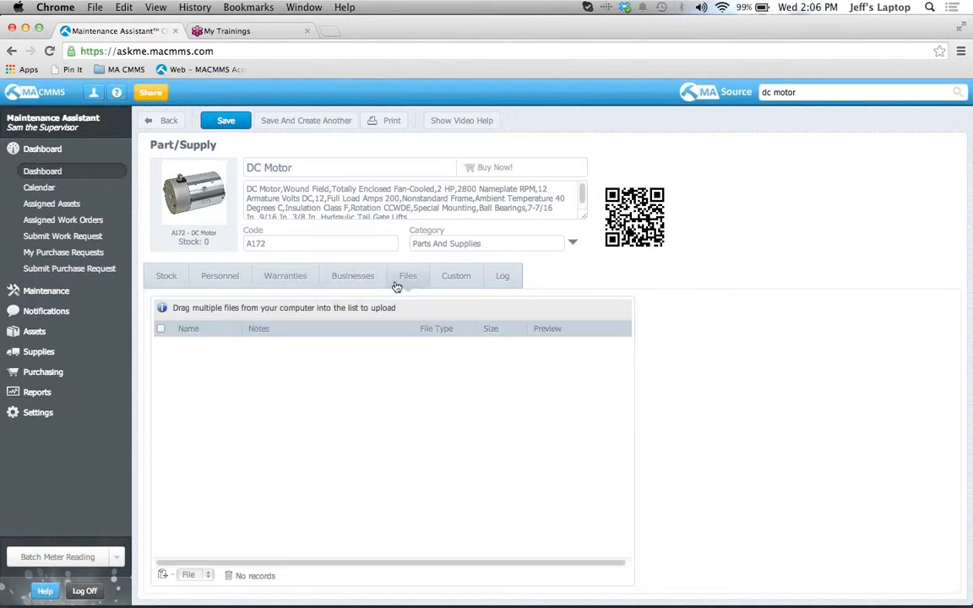
# Add a stock level record to the DC Motor part with Main Parts warehouse (A5) as its location.
pyautogui.click(166, 276)
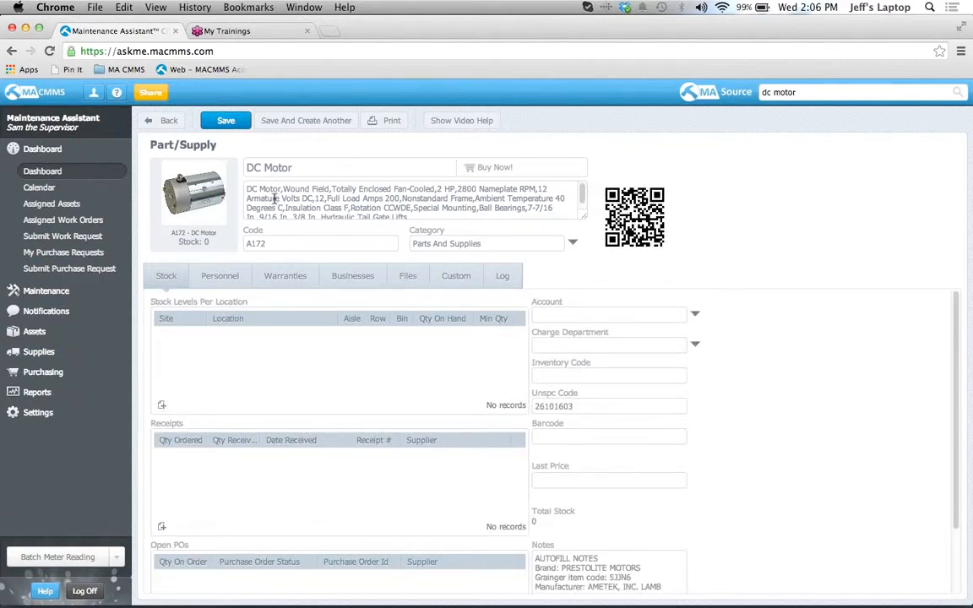
pyautogui.click(162, 409)
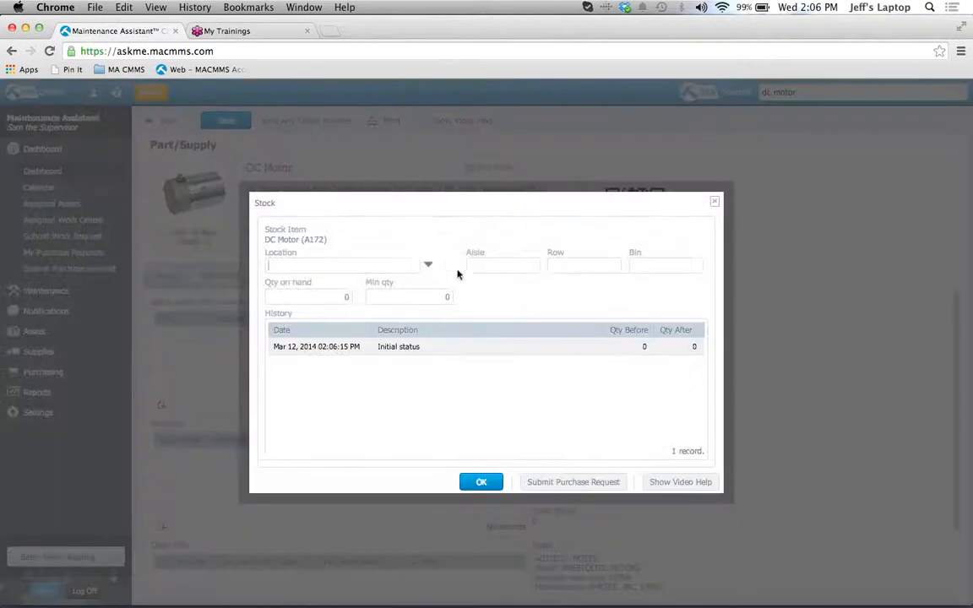
pyautogui.click(426, 269)
pyautogui.click(406, 330)
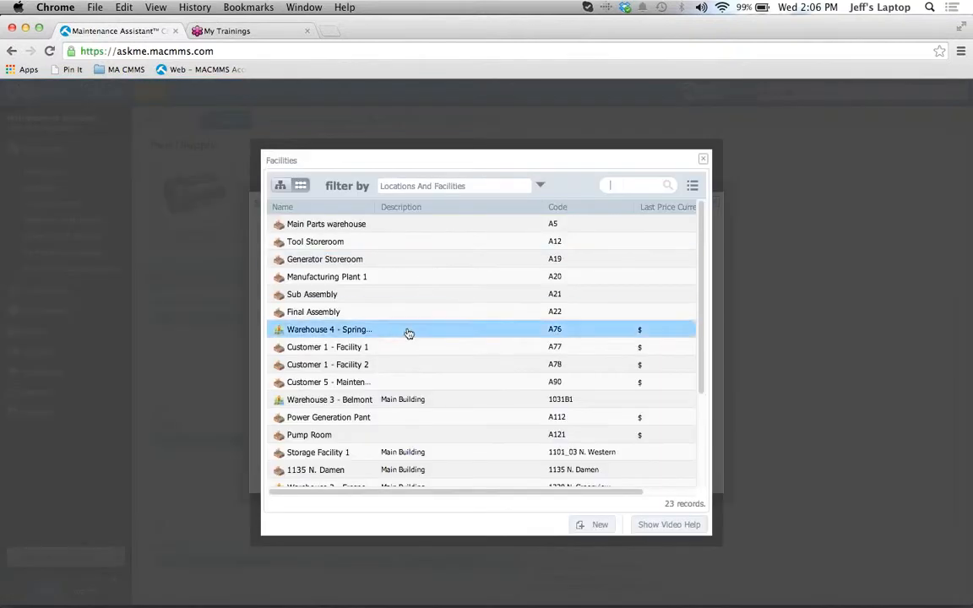
pyautogui.click(407, 313)
pyautogui.click(396, 260)
pyautogui.click(391, 243)
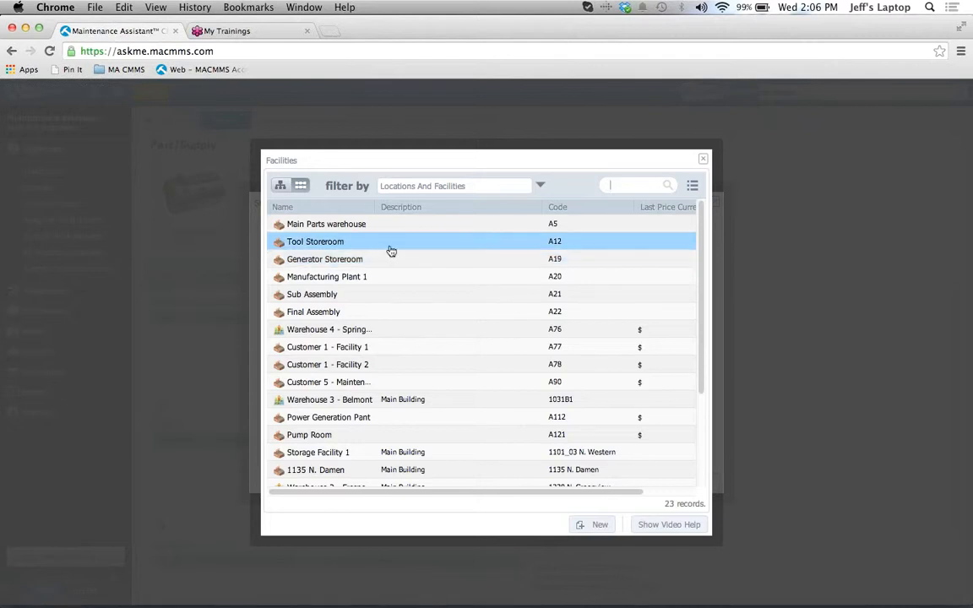
pyautogui.click(385, 228)
pyautogui.doubleClick(386, 233)
# Set the stock record to aisle 2, row 2, bin C24 and minimum quantity 2, save the part and return to the dashboard.
pyautogui.click(510, 264)
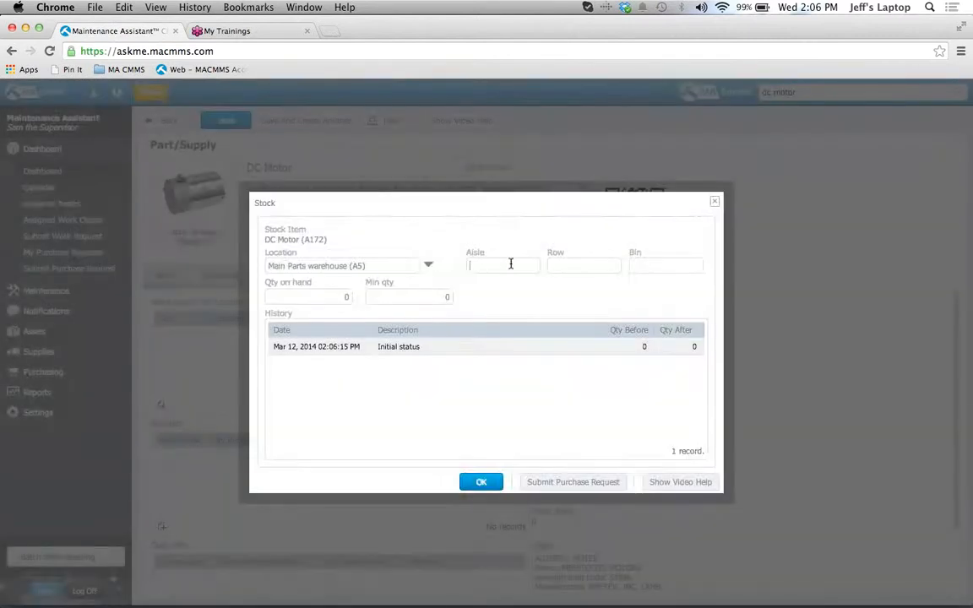
pyautogui.click(597, 267)
pyautogui.write('2')
pyautogui.click(663, 264)
pyautogui.write('C24')
pyautogui.click(417, 296)
pyautogui.click(481, 482)
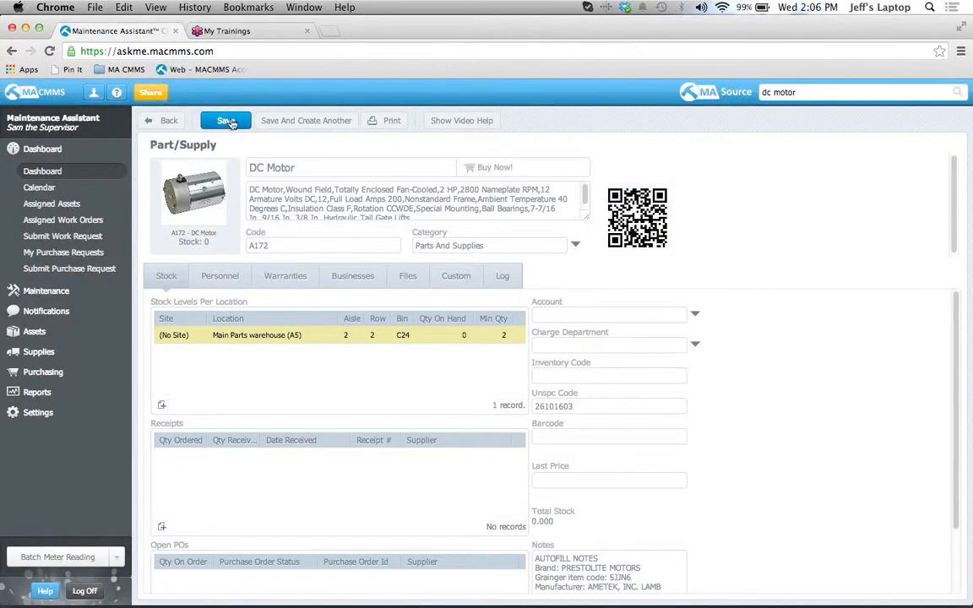
pyautogui.click(229, 120)
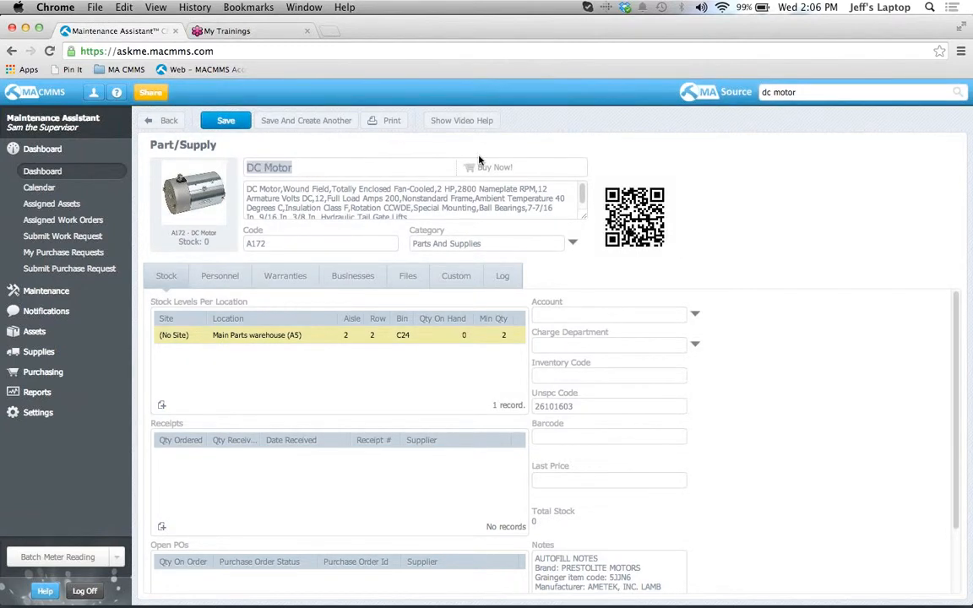
pyautogui.click(164, 120)
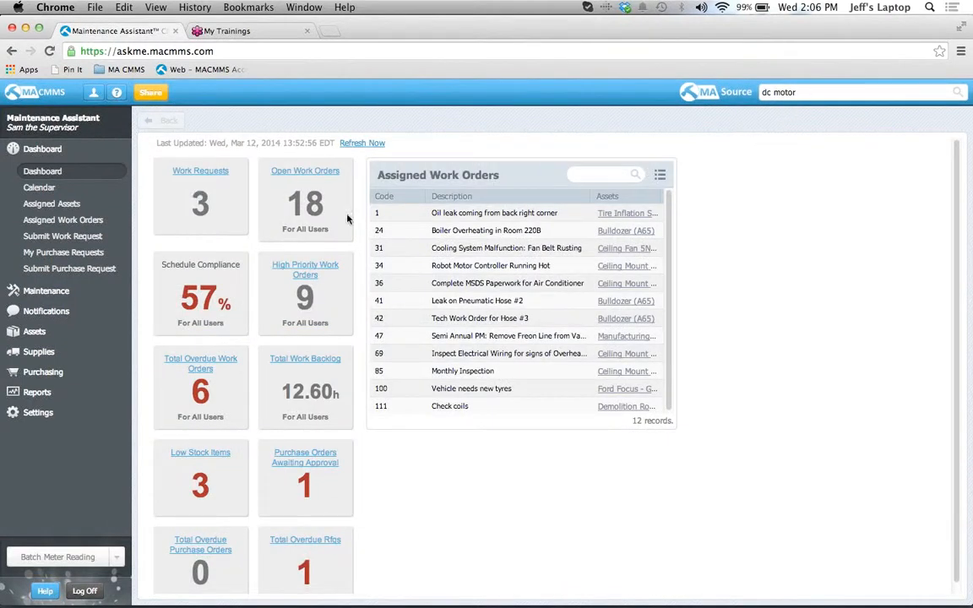
# Show all assets as a hierarchy, expand Warehouse 6 - Lusk and create a new equipment asset at that site.
pyautogui.click(34, 331)
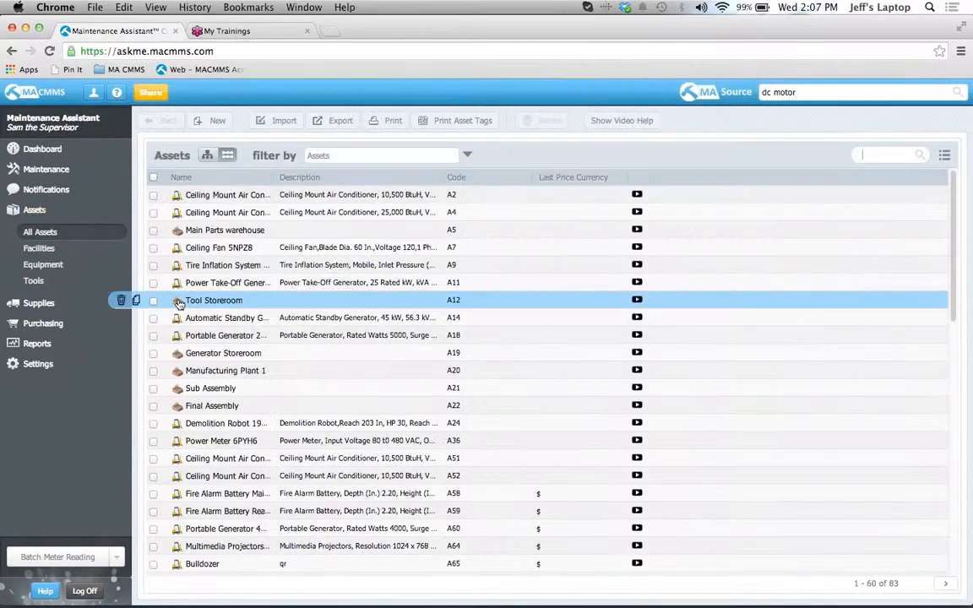
pyautogui.click(208, 156)
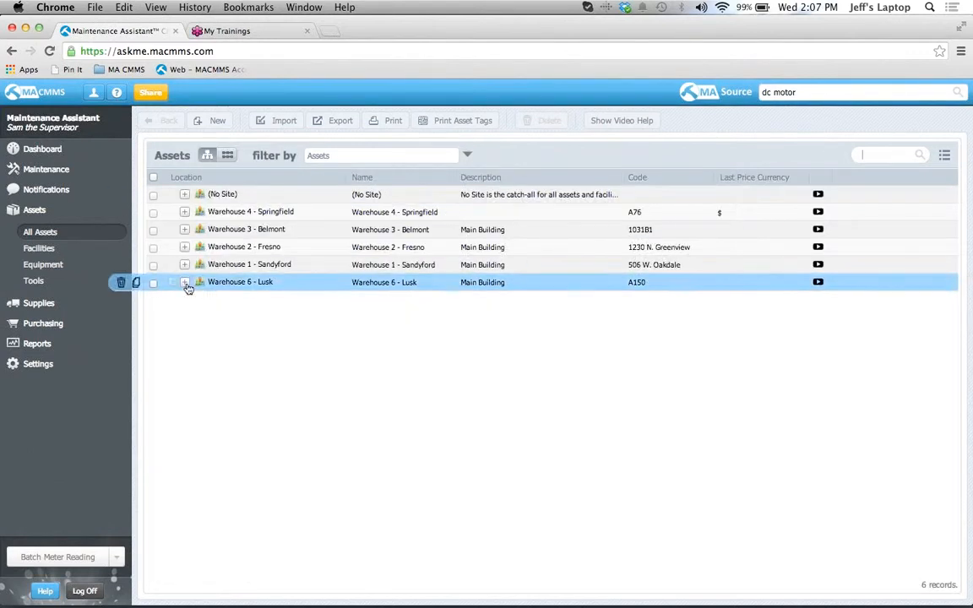
pyautogui.click(185, 283)
pyautogui.click(213, 123)
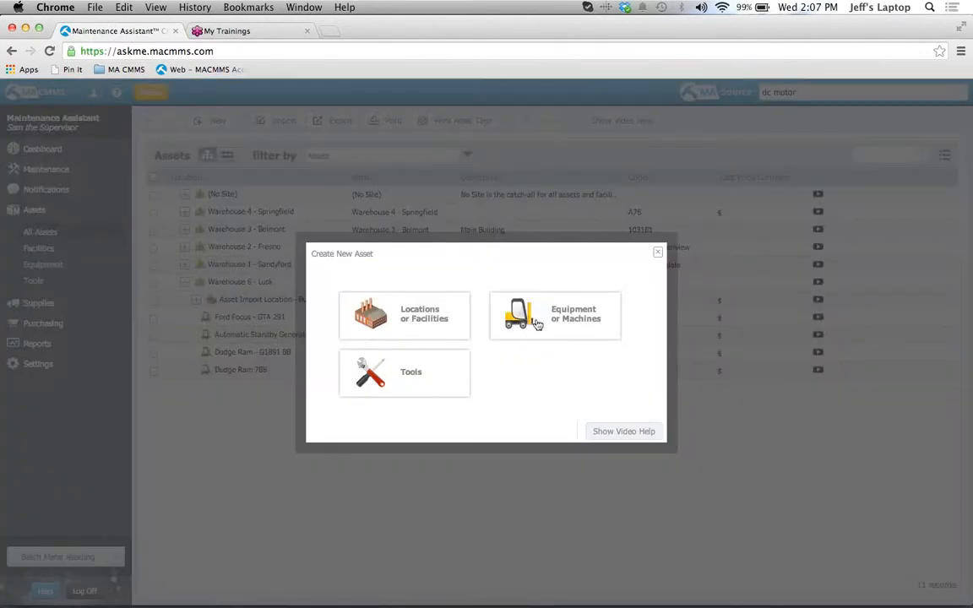
pyautogui.click(511, 322)
pyautogui.click(440, 307)
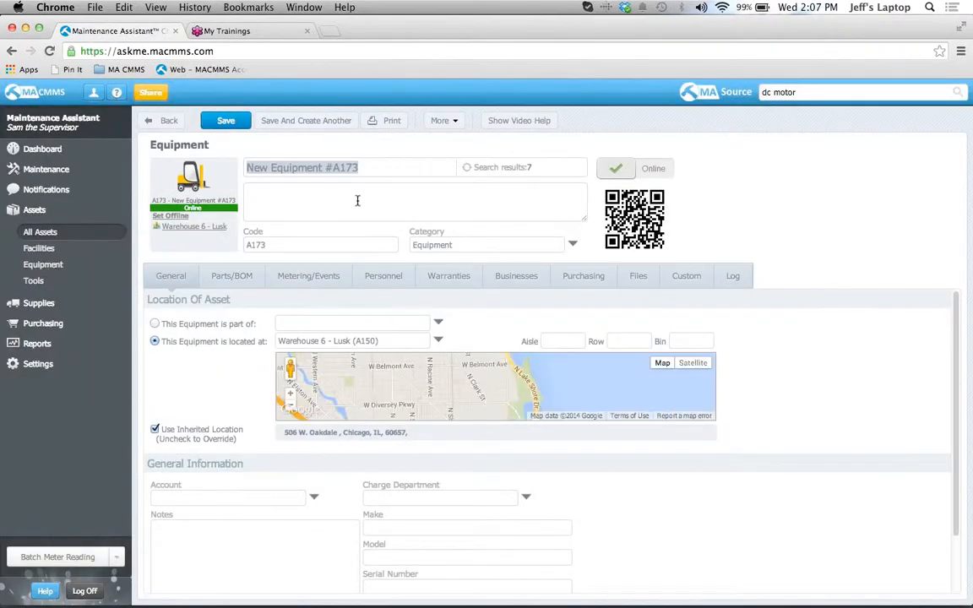
# Name the new equipment "car jack", save it and check its record from the assets list.
pyautogui.write('c')
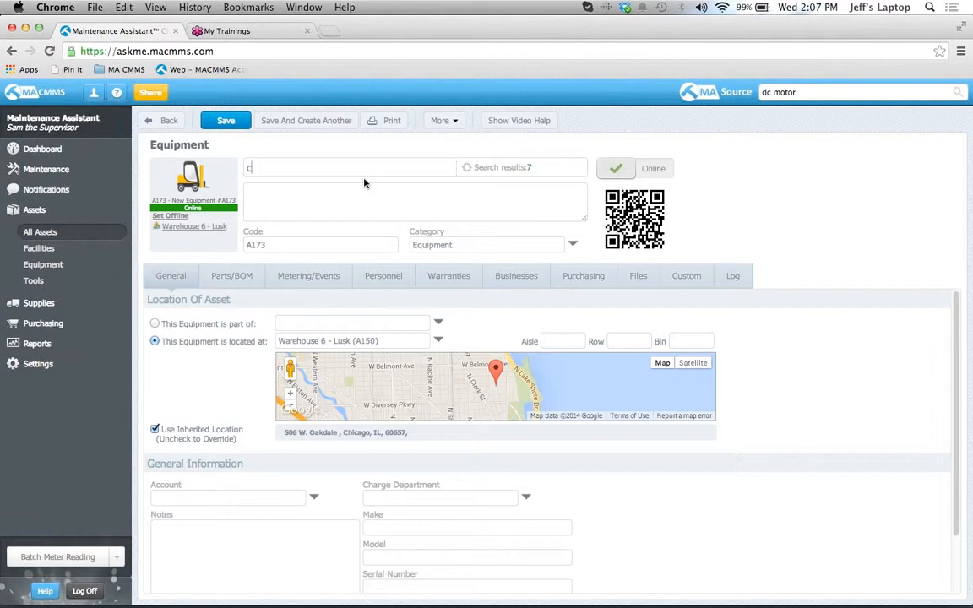
pyautogui.write('ar jack')
pyautogui.click(210, 121)
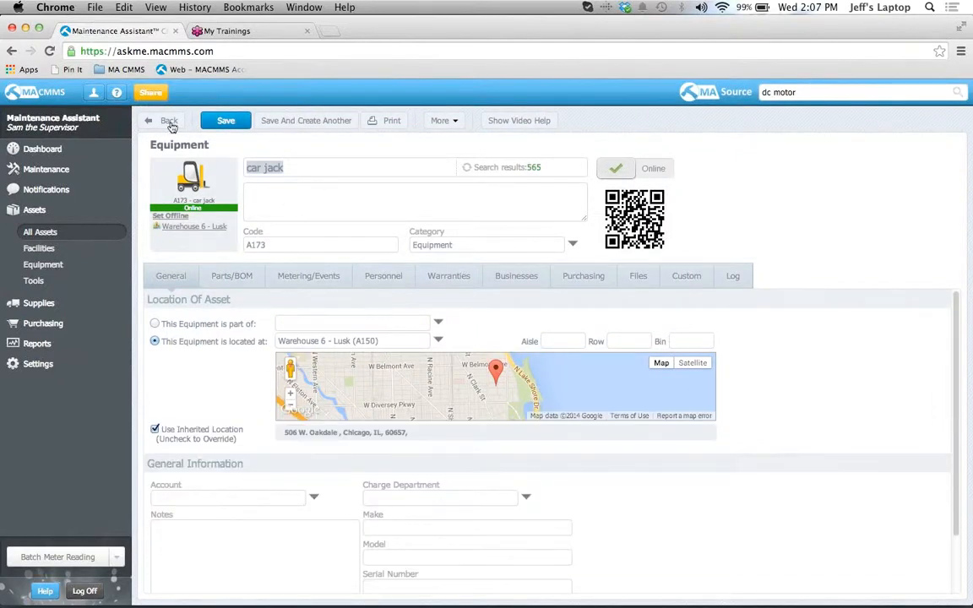
pyautogui.click(169, 120)
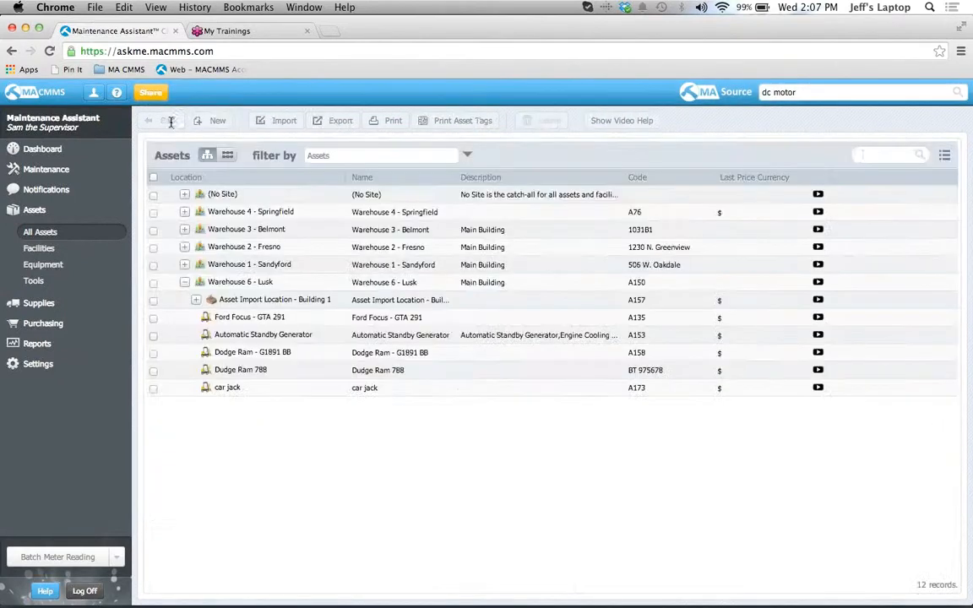
pyautogui.click(232, 388)
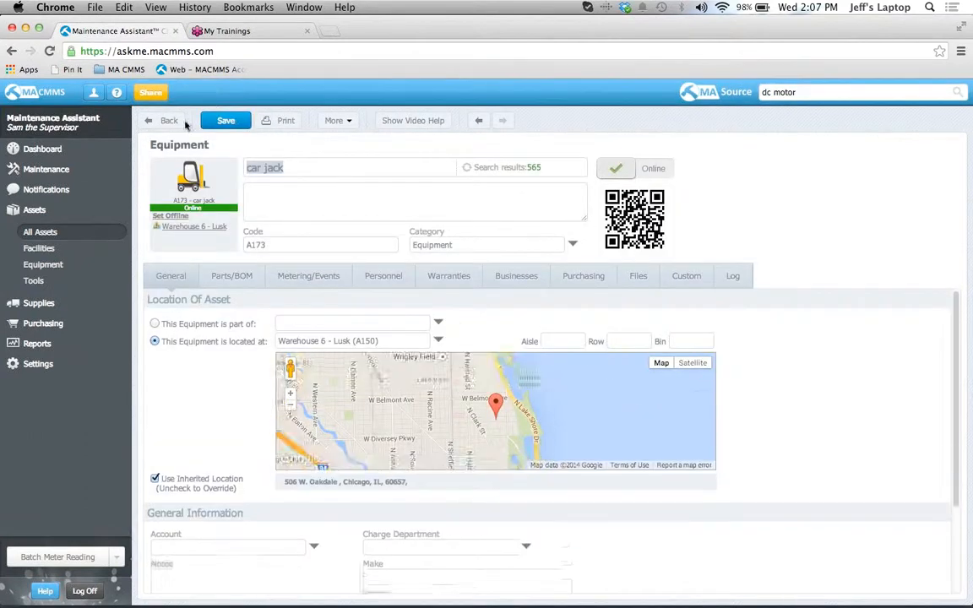
pyautogui.click(166, 121)
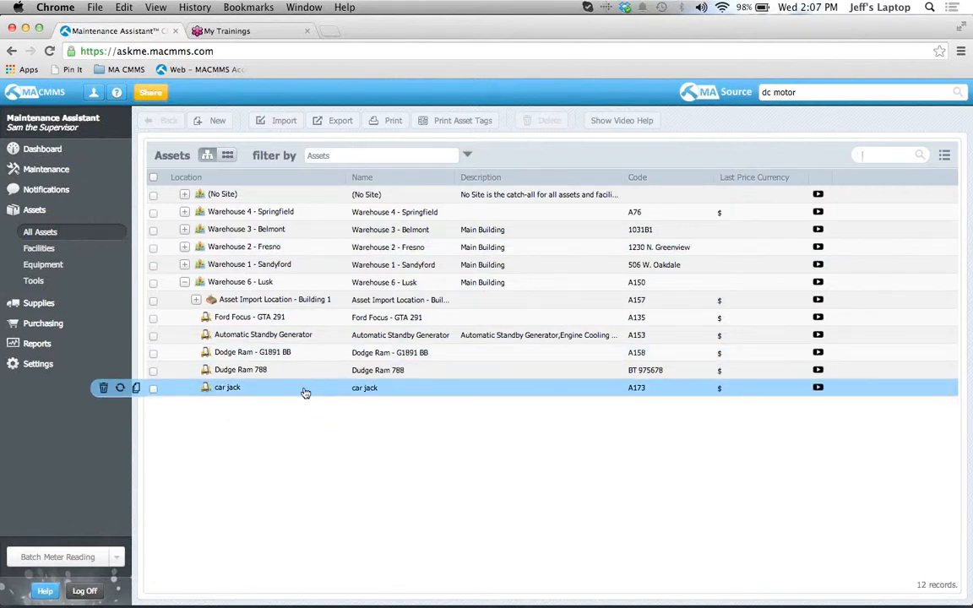
# Search MA Source for "car jack" and look through the Grainger results.
pyautogui.click(778, 93)
pyautogui.write('d')
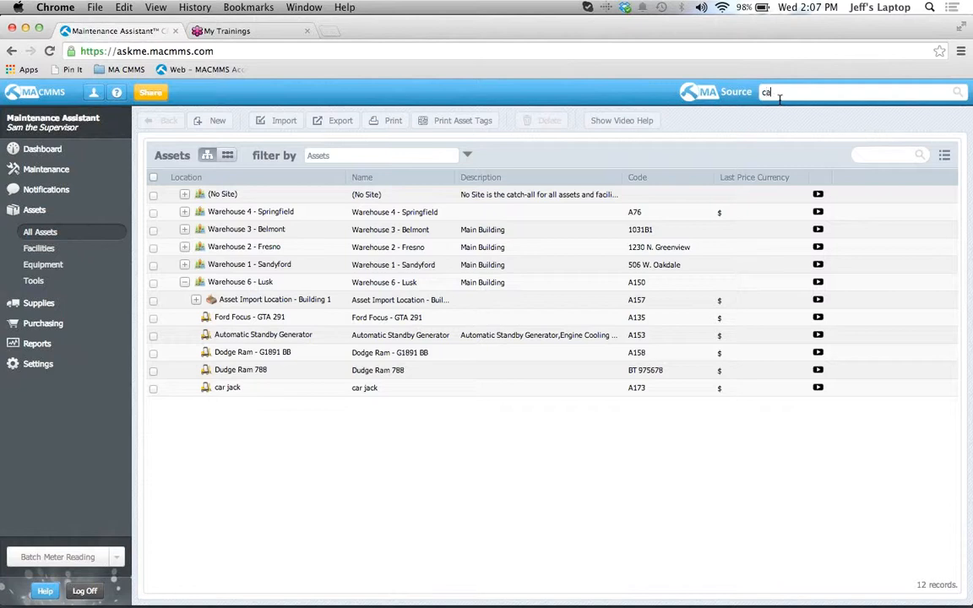
pyautogui.press('Return')
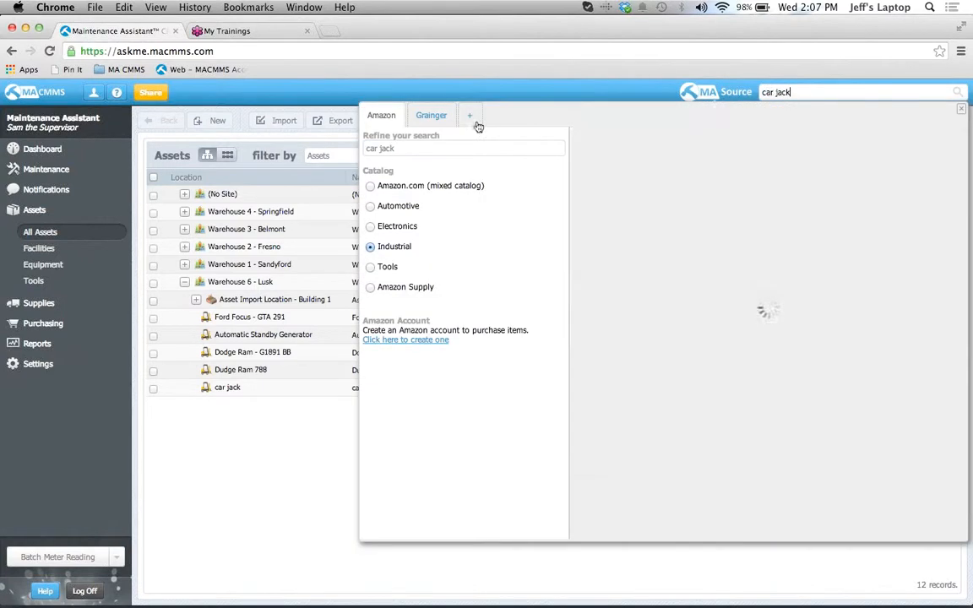
pyautogui.click(432, 123)
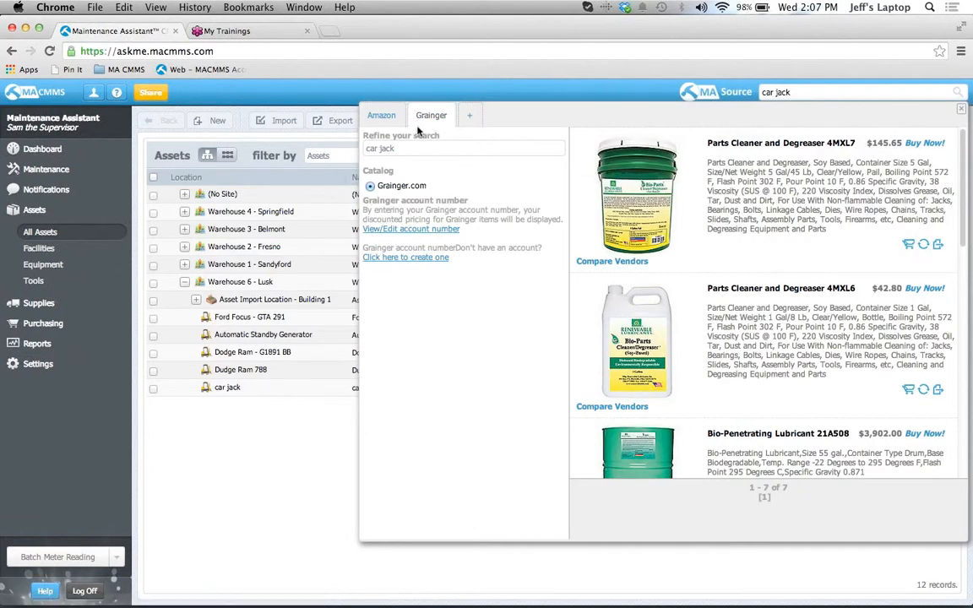
pyautogui.scroll(-10, 646, 217)
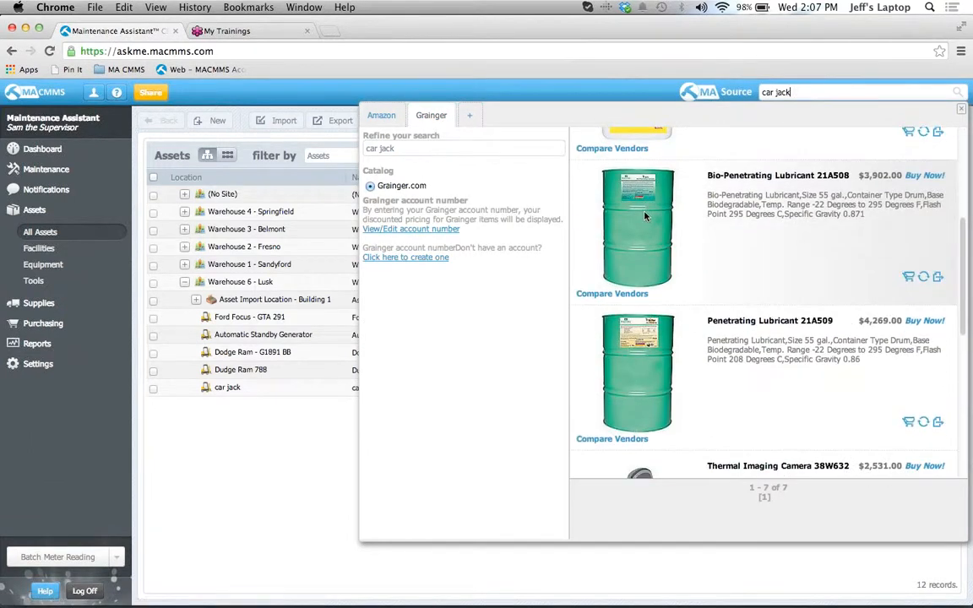
pyautogui.scroll(-2, 645, 218)
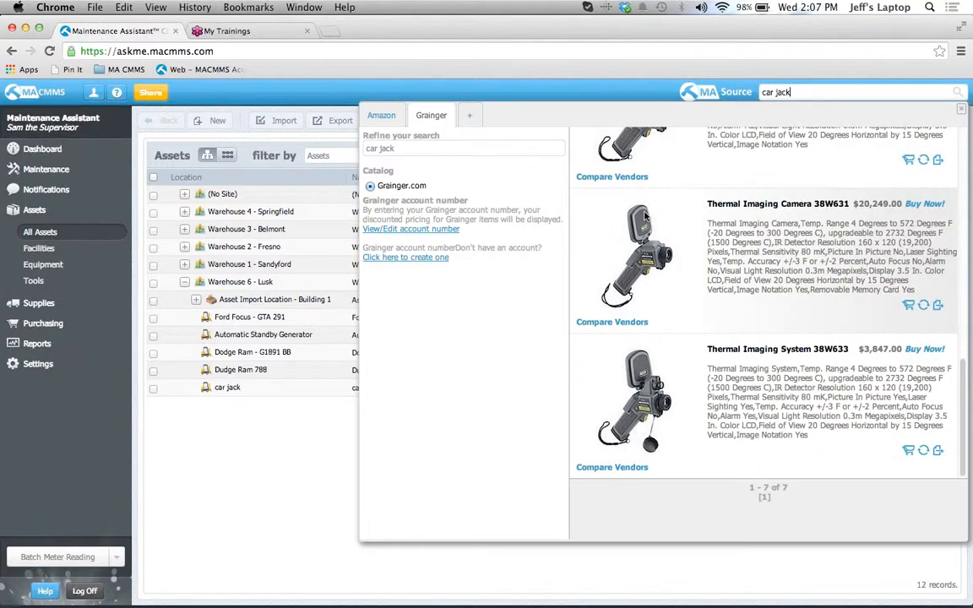
pyautogui.scroll(5, 645, 217)
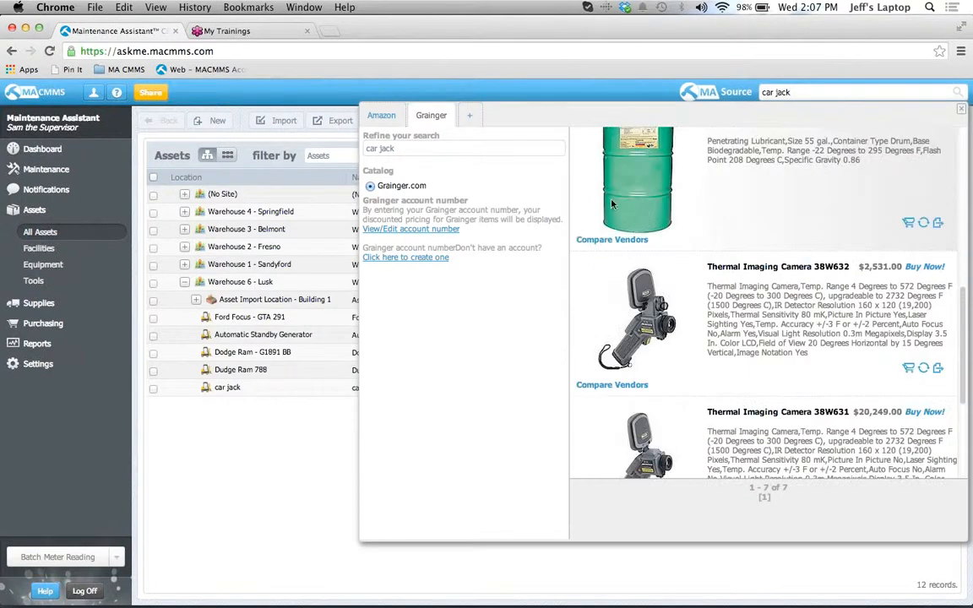
# Browse the Amazon car jack results and start an auto-fill from the Torin 2 1/2-Ton Low Profile Trolley Jack for Warehouse 6 - Lusk.
pyautogui.click(381, 115)
pyautogui.scroll(-10, 747, 263)
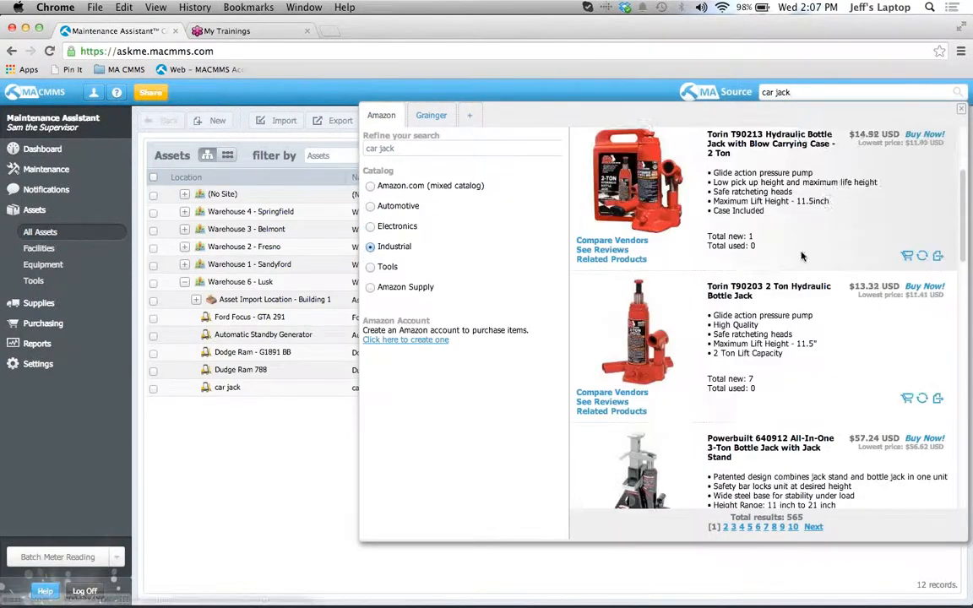
pyautogui.scroll(-6, 802, 256)
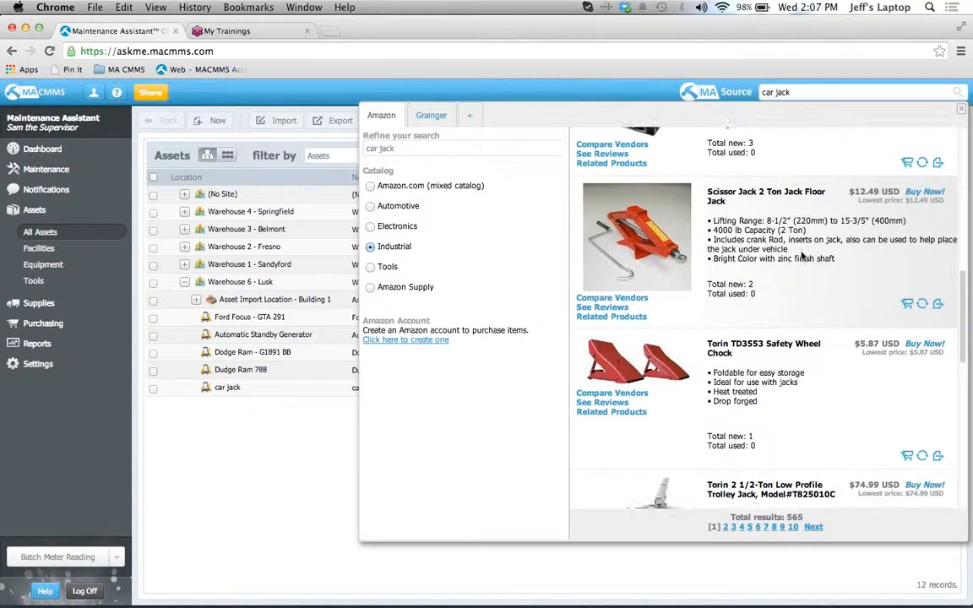
pyautogui.scroll(2, 760, 245)
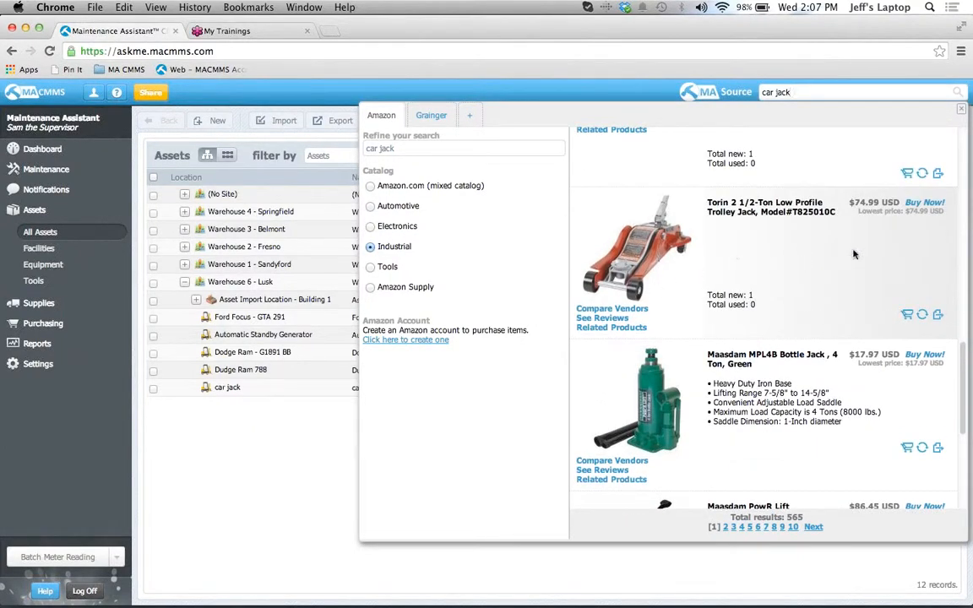
pyautogui.click(923, 316)
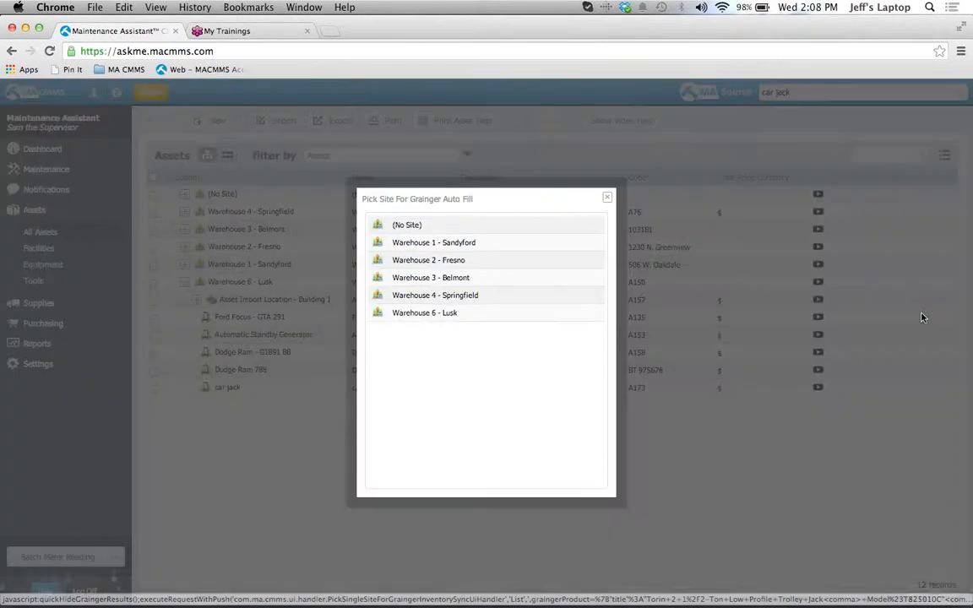
pyautogui.click(468, 315)
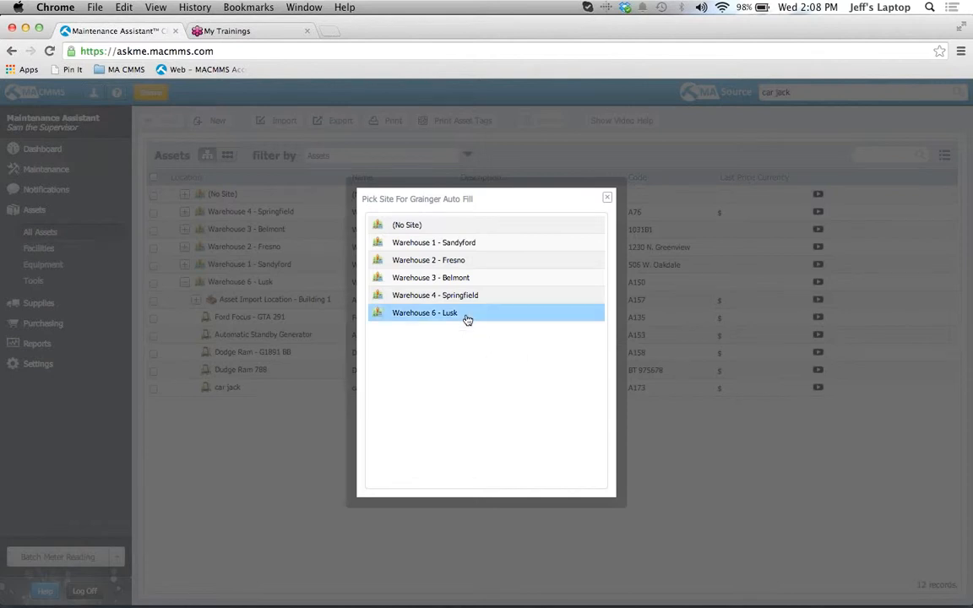
# Associate the trolley jack with the existing car jack equipment under Warehouse 6 - Lusk and auto-fill that asset.
pyautogui.click(362, 364)
pyautogui.click(522, 391)
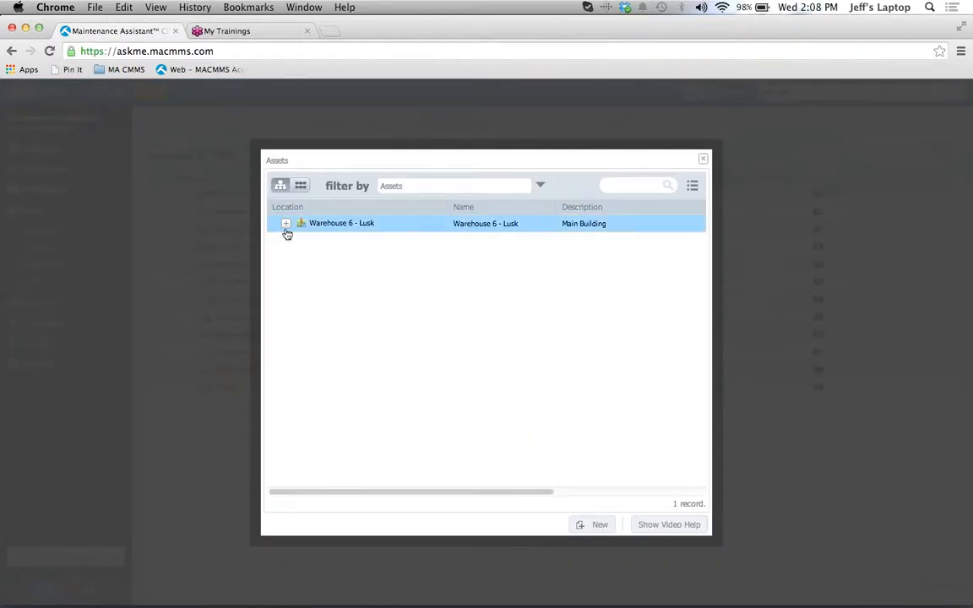
pyautogui.click(287, 229)
pyautogui.click(521, 391)
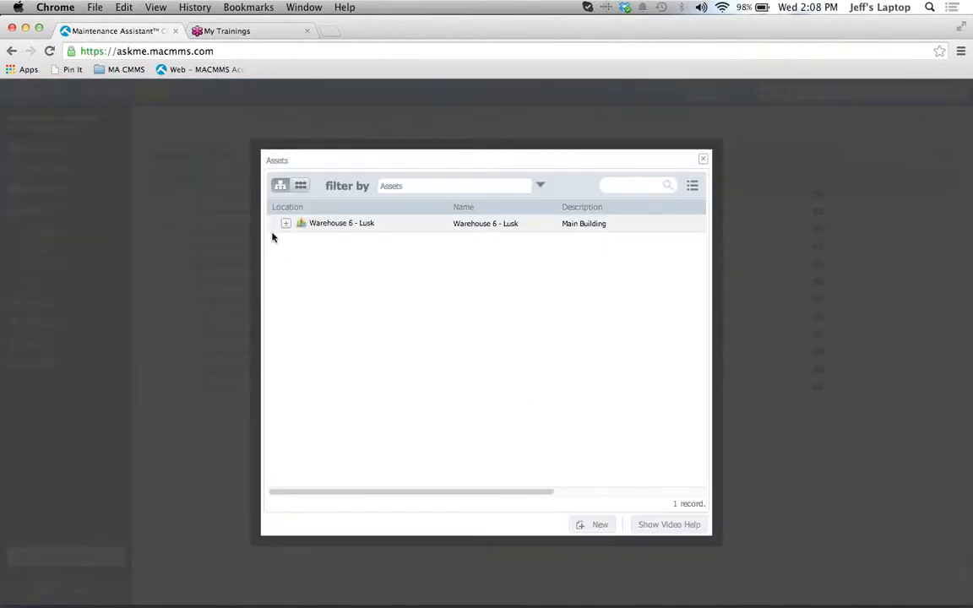
pyautogui.click(285, 223)
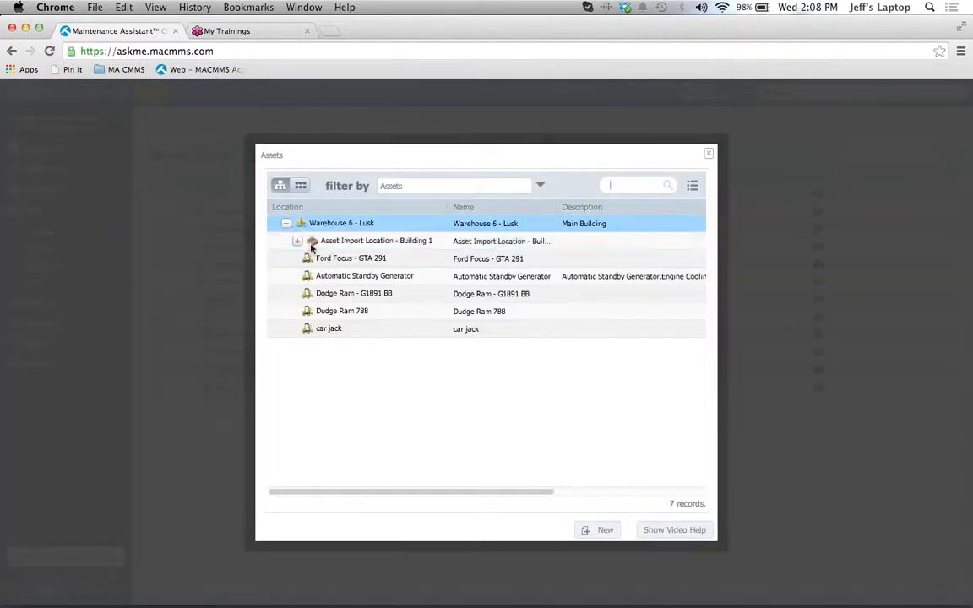
pyautogui.click(323, 330)
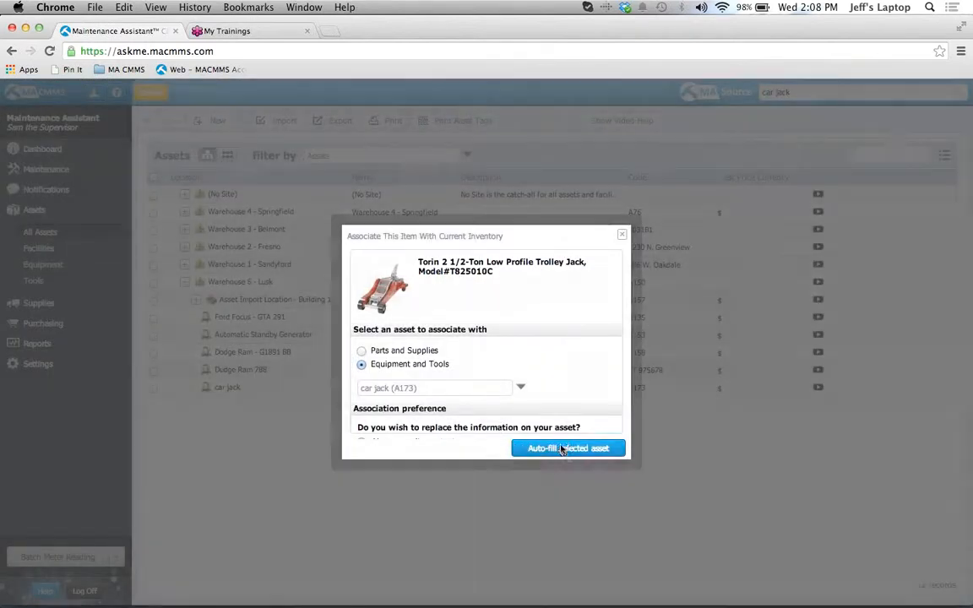
pyautogui.click(562, 449)
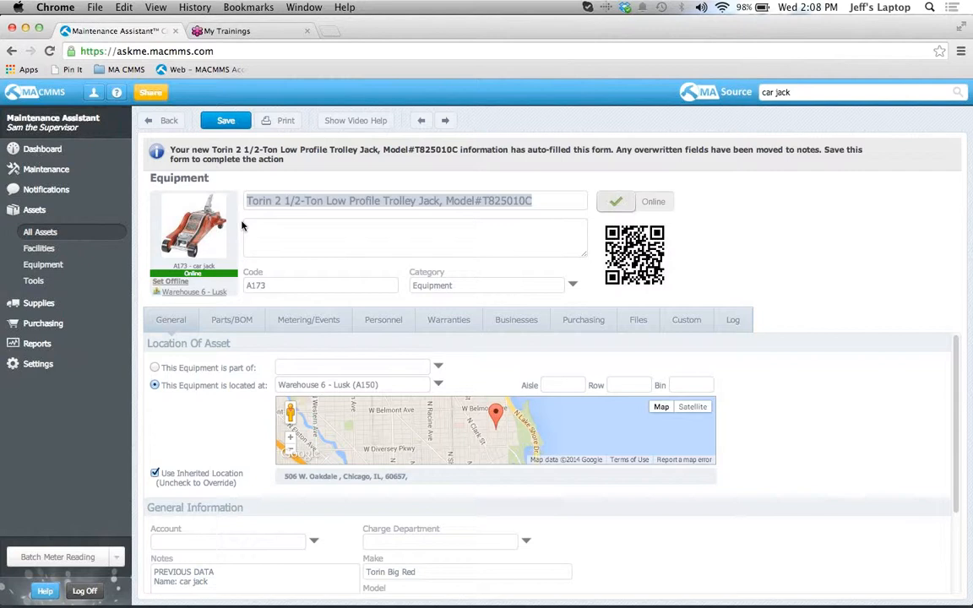
# Save the auto-filled trolley jack record and check its associated businesses before returning to the assets list.
pyautogui.click(227, 125)
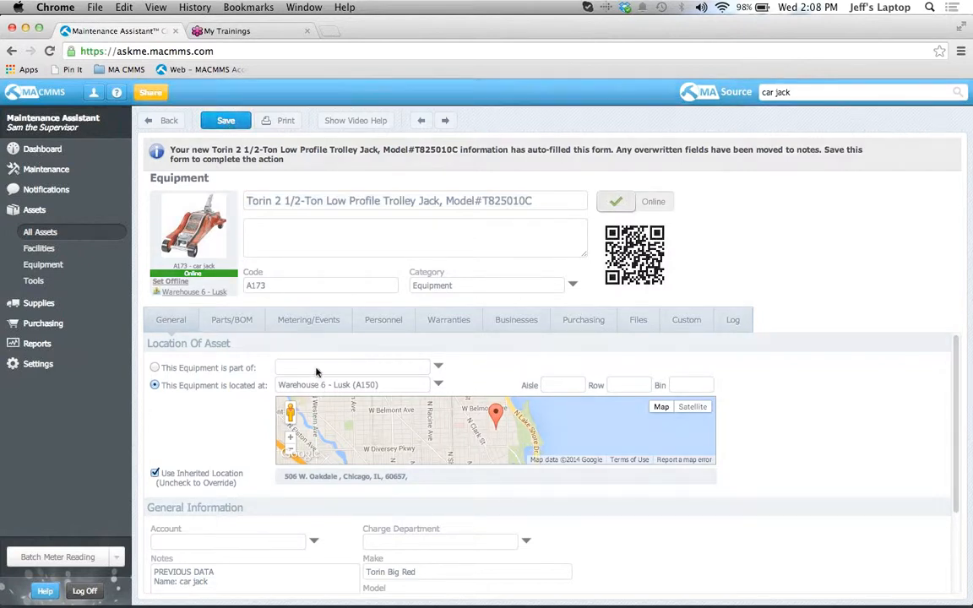
pyautogui.click(515, 303)
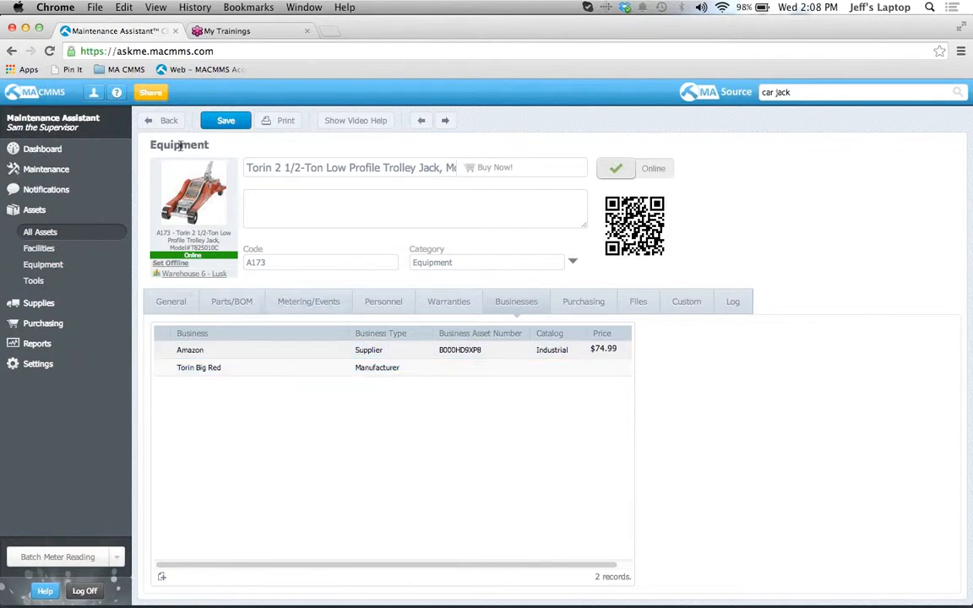
pyautogui.click(166, 120)
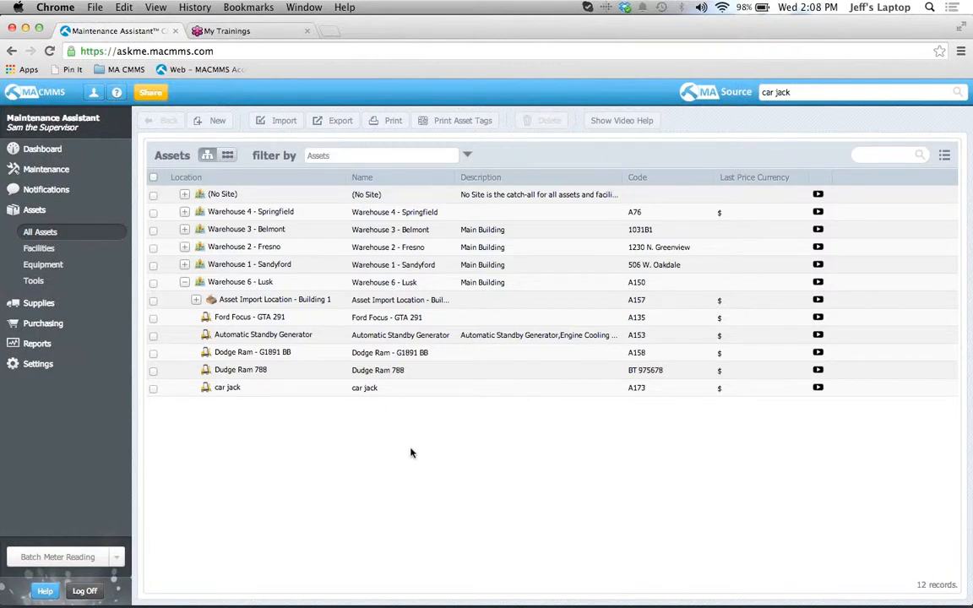
# Search MA Source for "hammer drill" and look through the Amazon industrial results.
pyautogui.click(800, 93)
pyautogui.write('hy')
pyautogui.write('mmer drill')
pyautogui.press('Return')
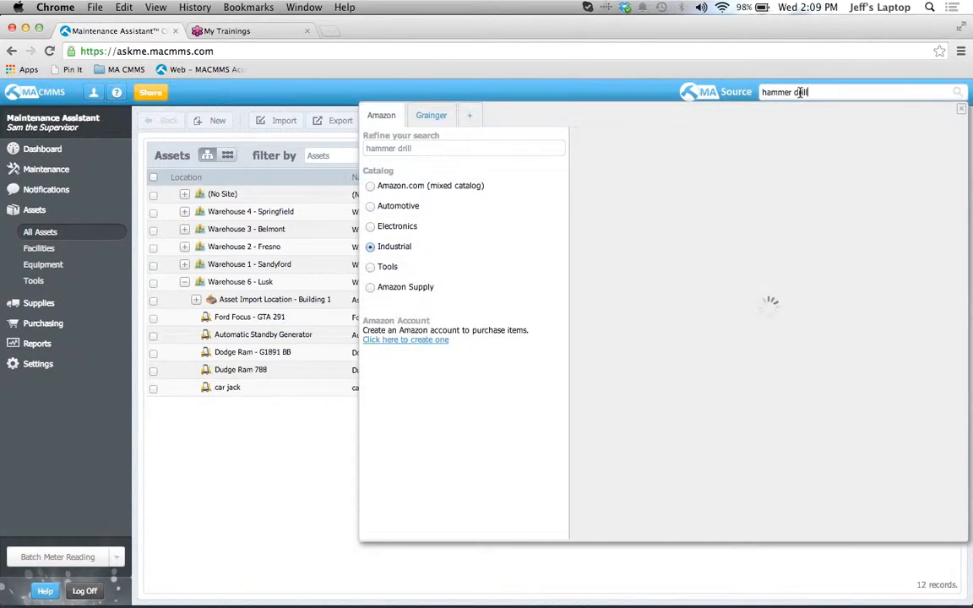
pyautogui.scroll(-4, 686, 244)
pyautogui.scroll(-3, 687, 243)
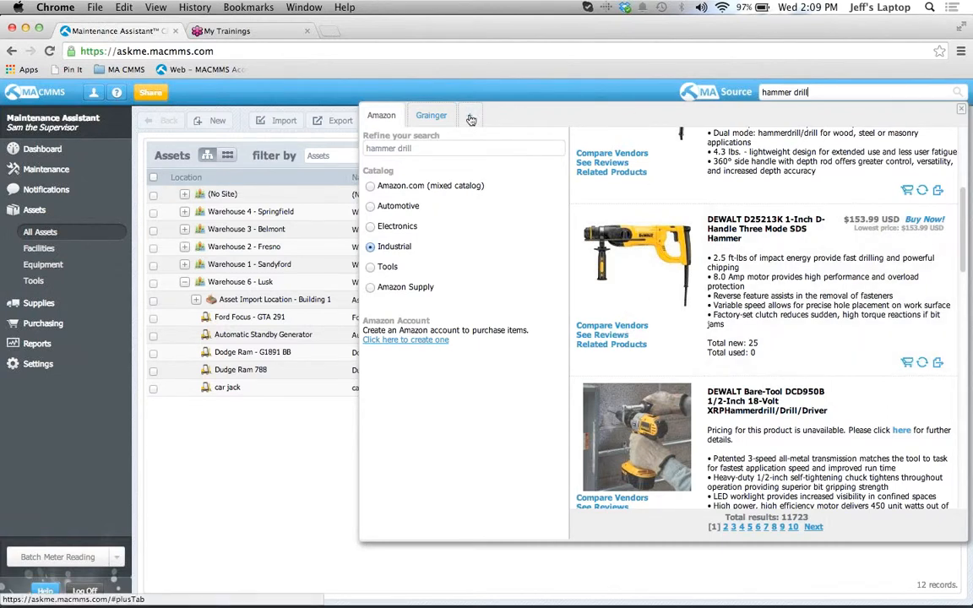
# Compare vendors for the DEWALT D25213K 1-Inch D-Handle Three Mode SDS Hammer.
pyautogui.click(611, 326)
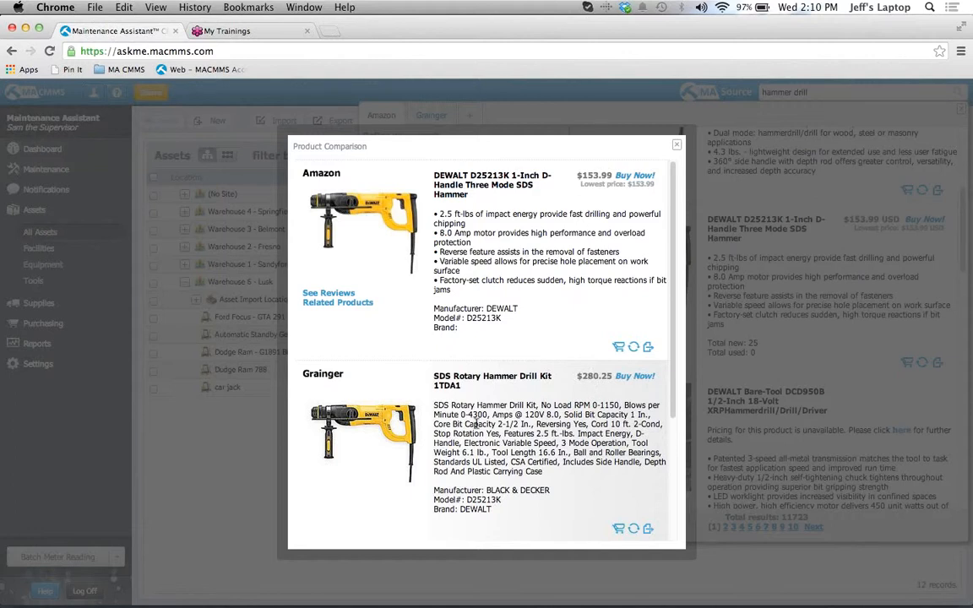
pyautogui.scroll(-1, 477, 423)
pyautogui.scroll(1, 477, 420)
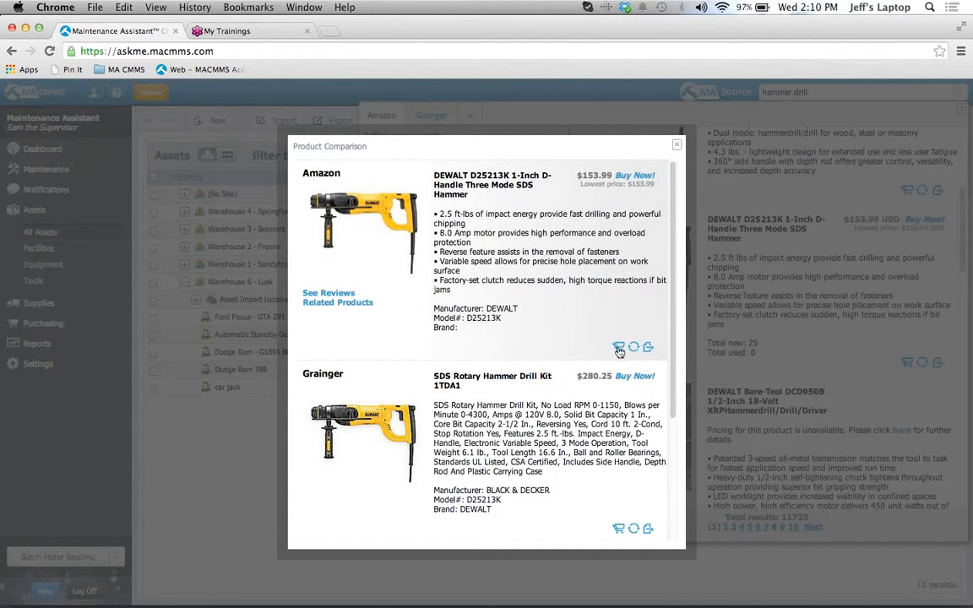
# Submit a purchase request for Amazon's DEWALT D25213K hammer at Warehouse 6 - Lusk, with charge department Engeneering and required-by date Mar 21, 2014.
pyautogui.click(620, 349)
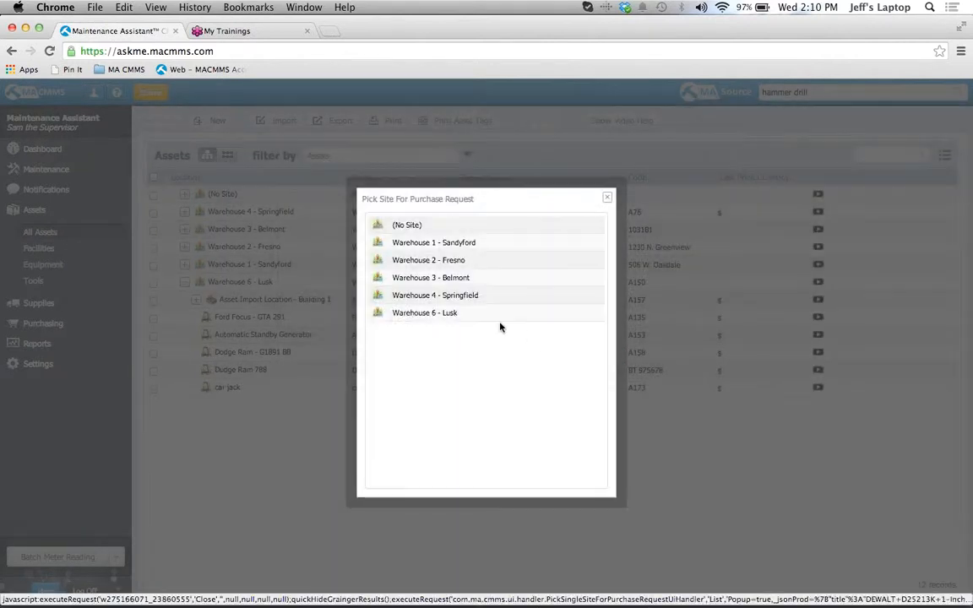
pyautogui.click(490, 315)
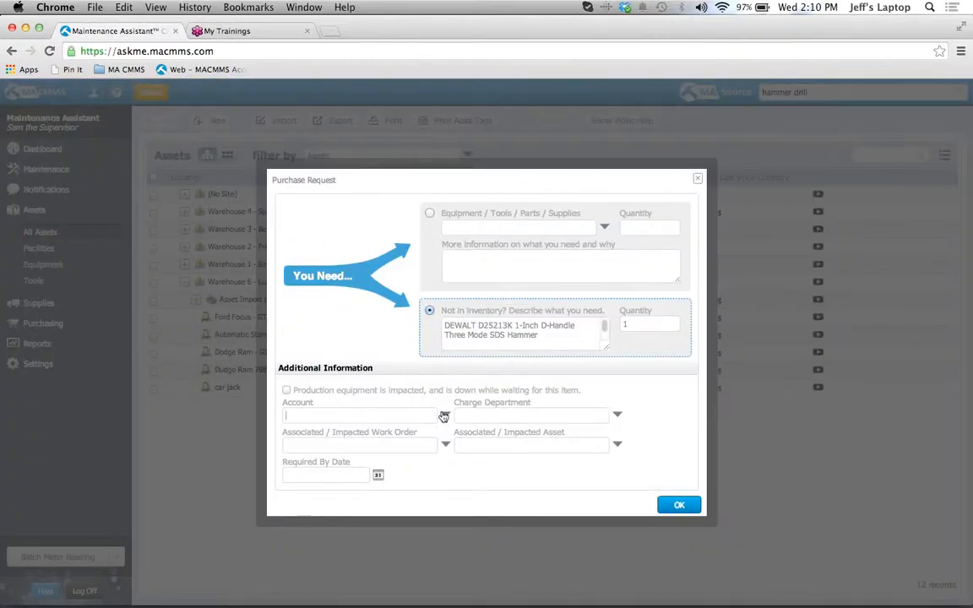
pyautogui.click(618, 414)
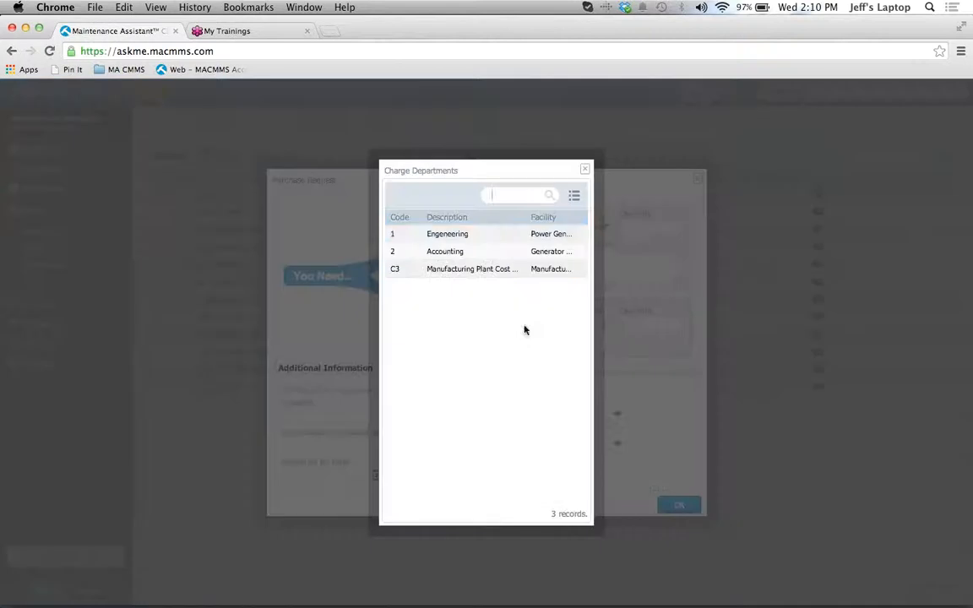
pyautogui.click(478, 233)
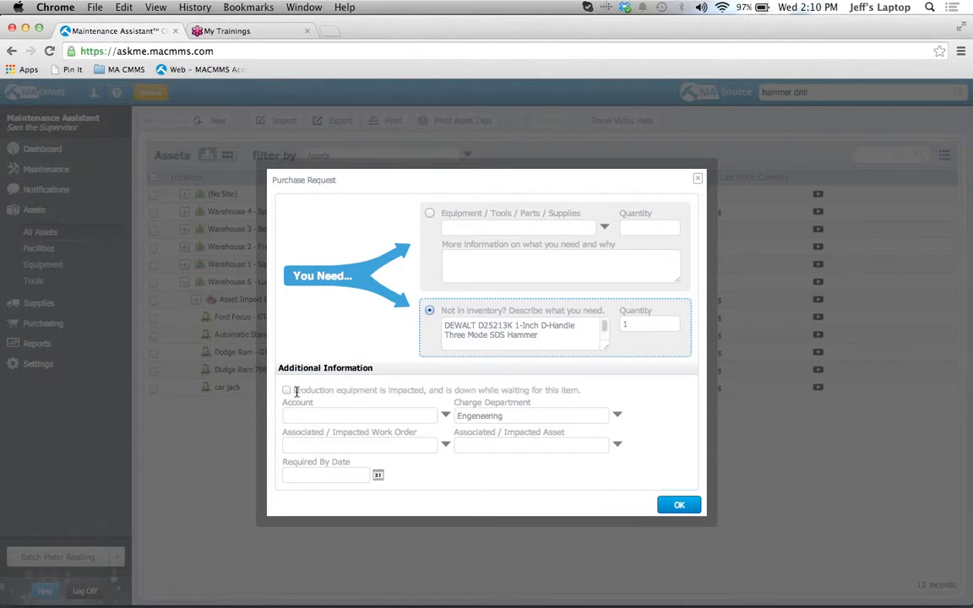
pyautogui.doubleClick(359, 433)
pyautogui.click(379, 476)
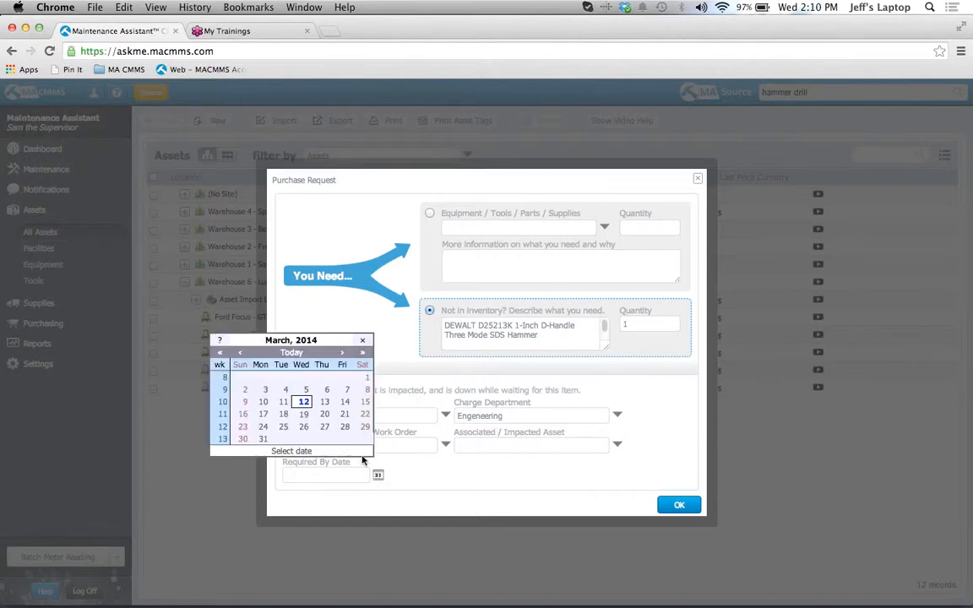
pyautogui.click(308, 373)
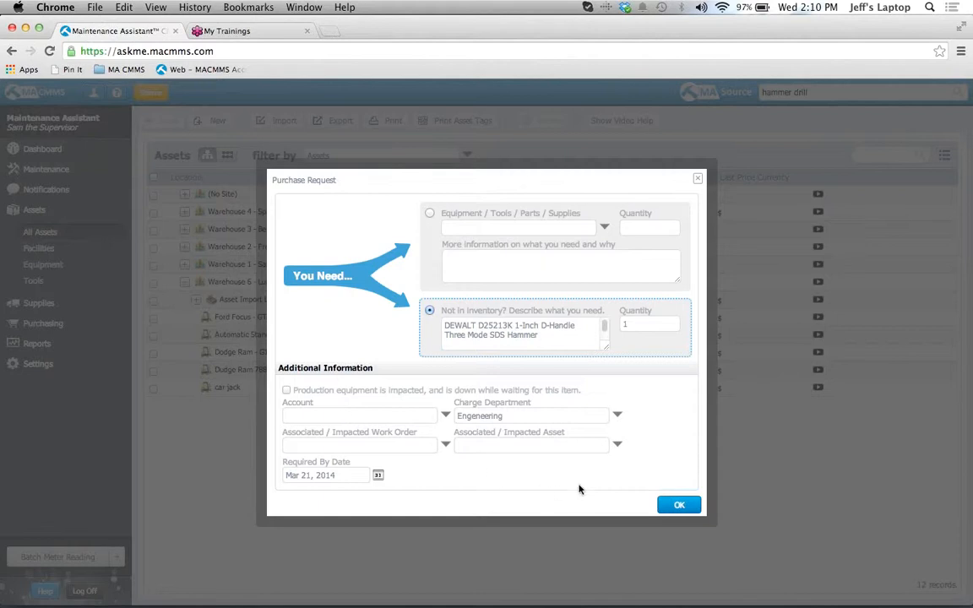
pyautogui.click(680, 505)
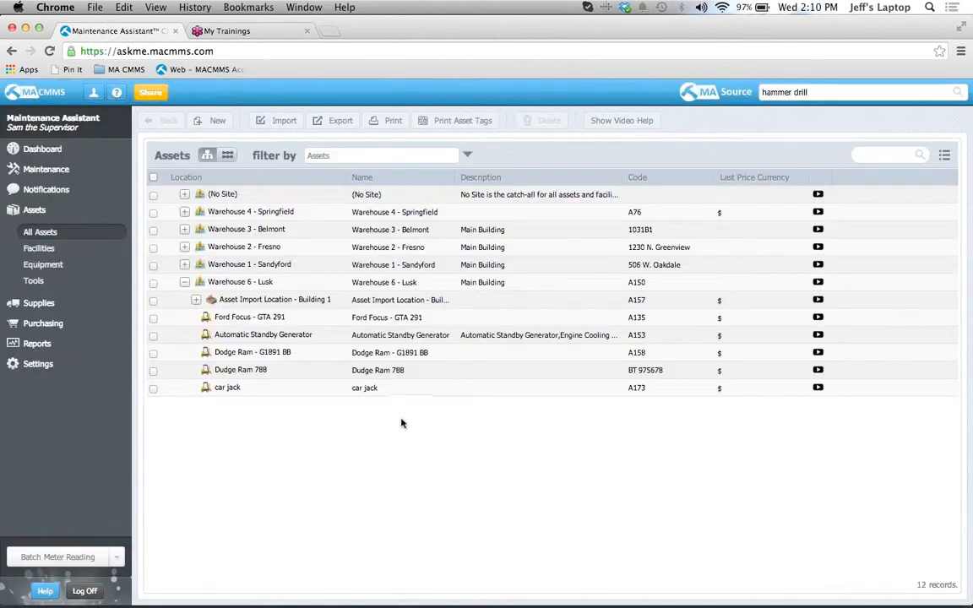
# On the purchase planning board for Warehouse 6 - Lusk, generate a purchase order for the DEWALT D25213K hammer and save it.
pyautogui.click(44, 324)
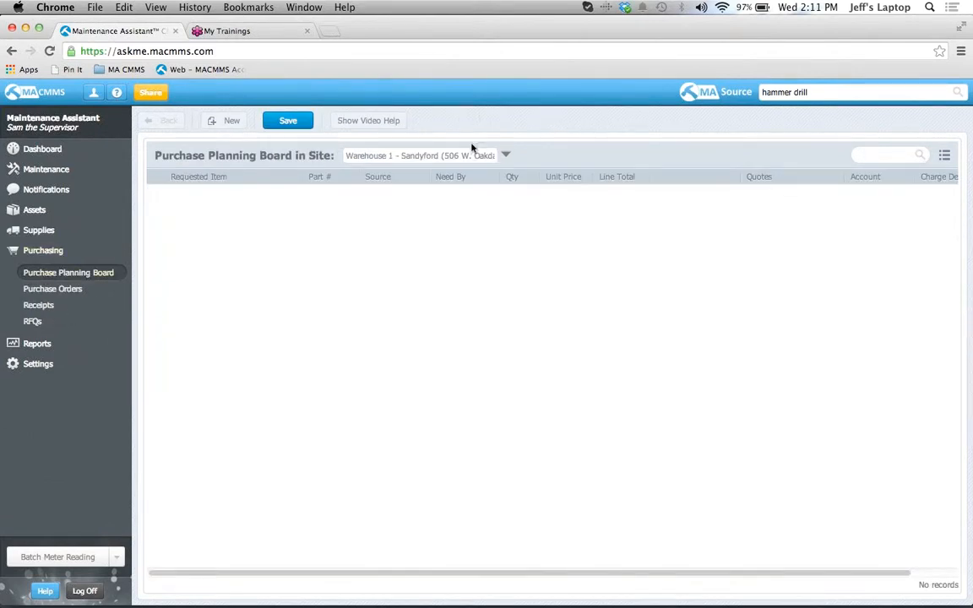
pyautogui.click(506, 158)
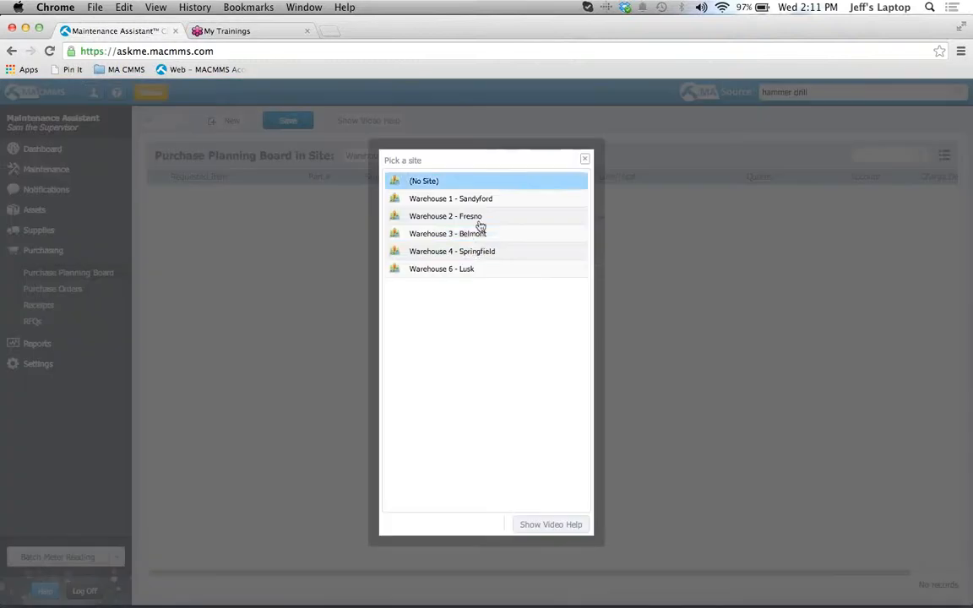
pyautogui.click(474, 269)
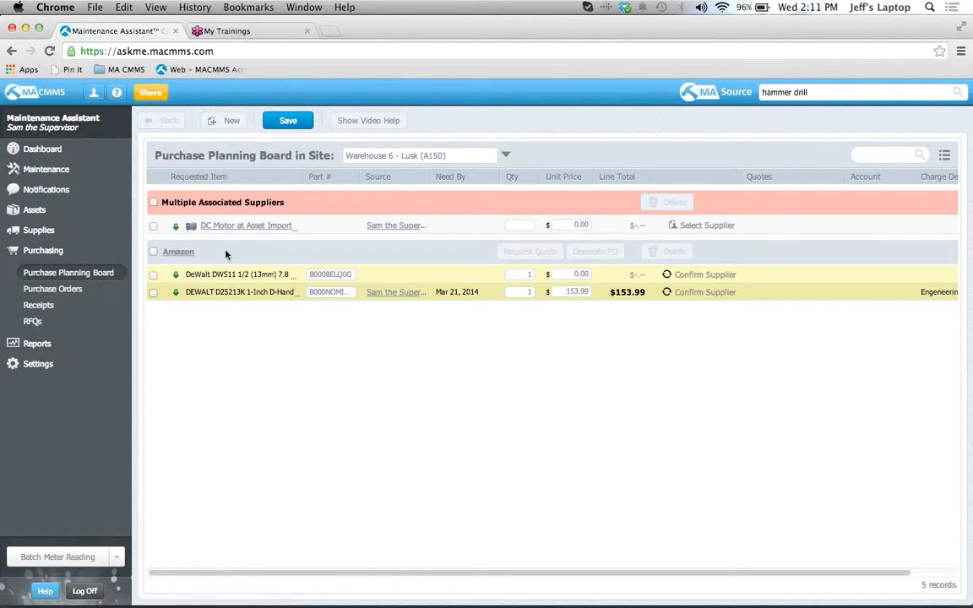
pyautogui.click(153, 293)
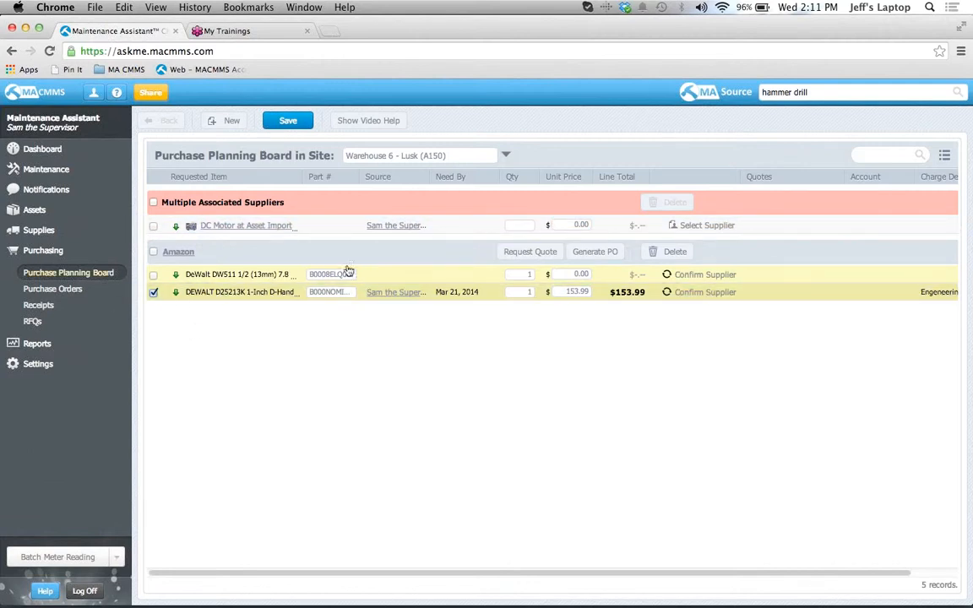
pyautogui.click(582, 252)
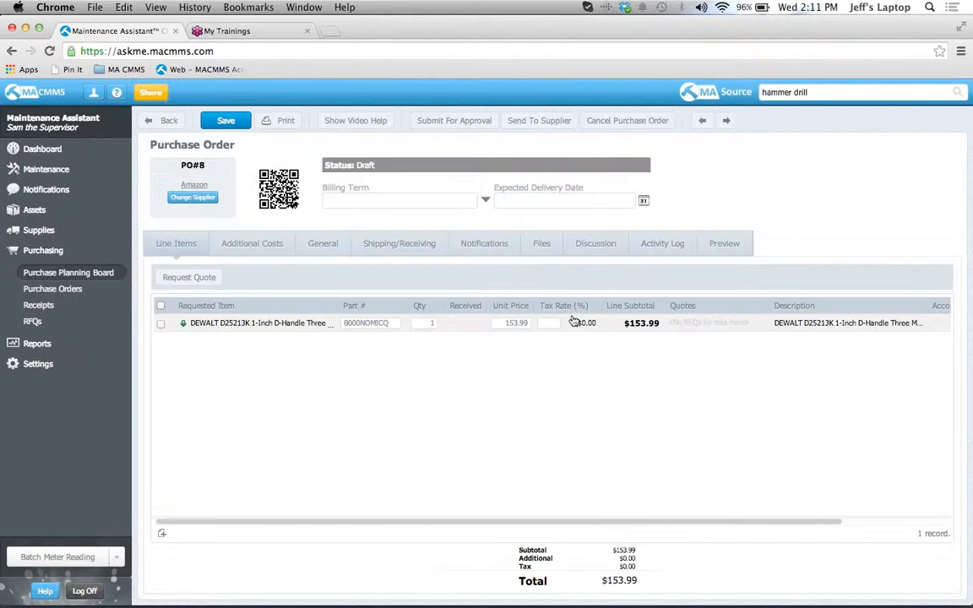
pyautogui.click(225, 121)
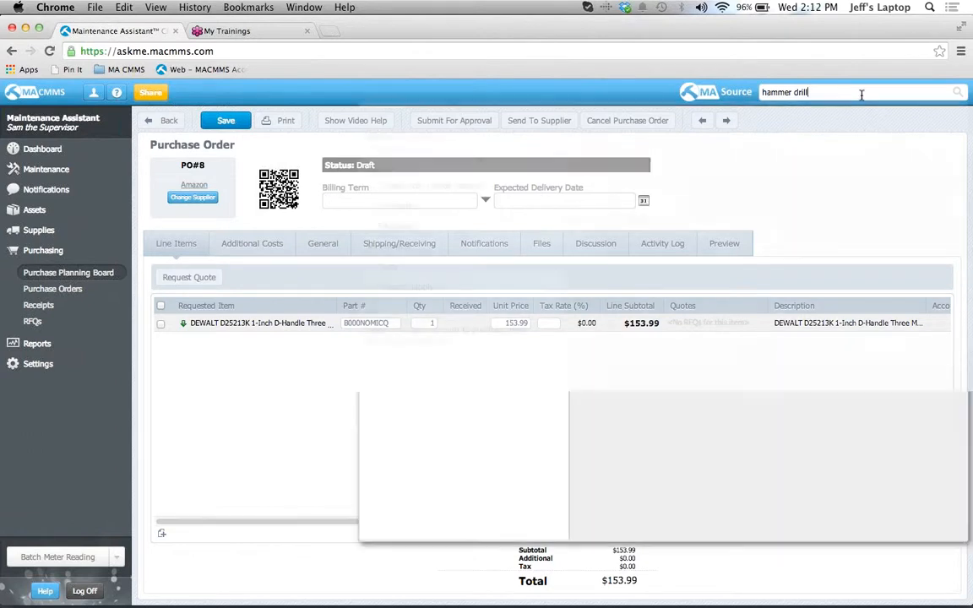
# Search MA Source for "hammer drill" again and open the Amazon product page of the DEWALT Bare-Tool DCD950B.
pyautogui.press('Return')
pyautogui.scroll(-7, 836, 143)
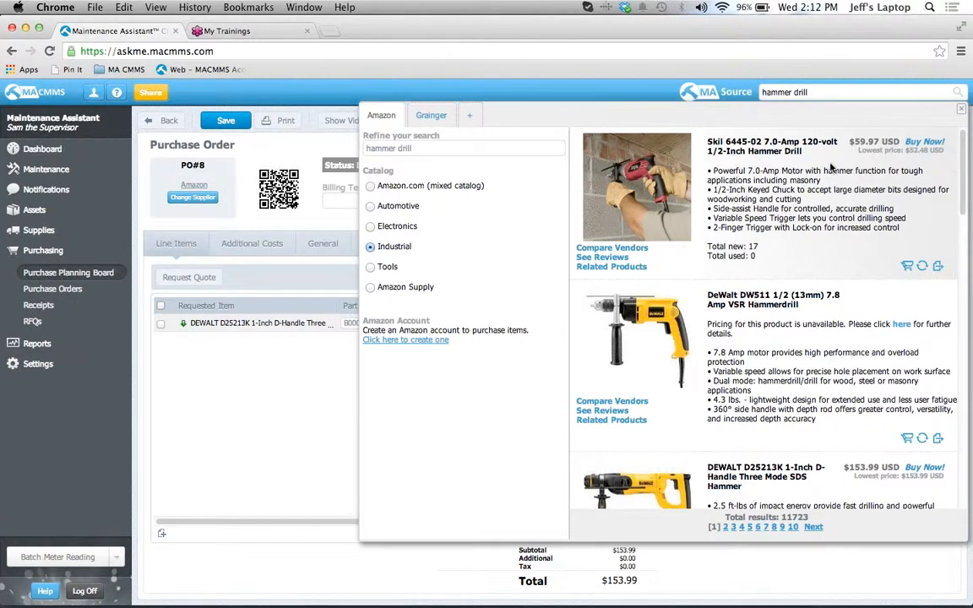
pyautogui.scroll(-3, 832, 167)
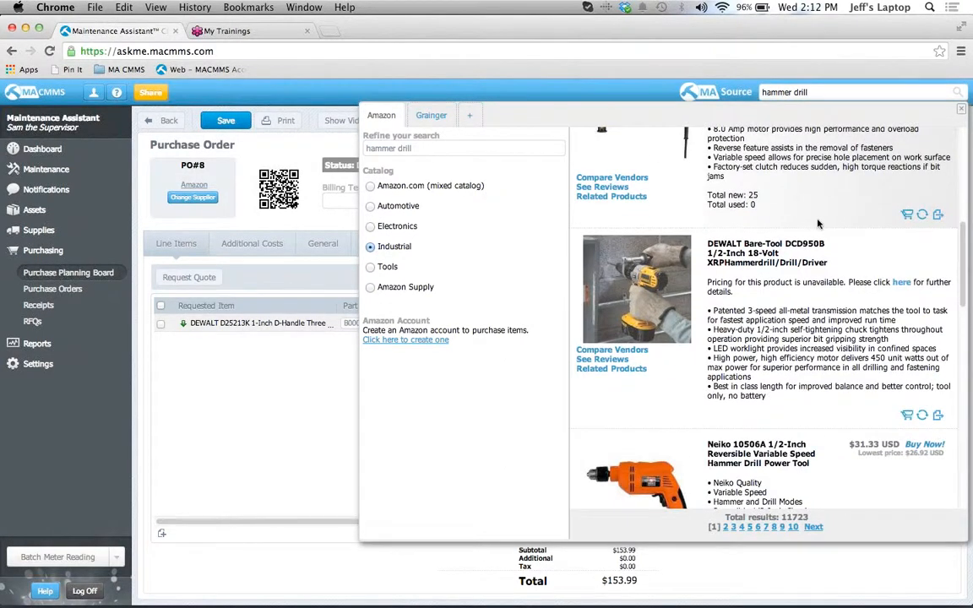
pyautogui.scroll(1, 769, 263)
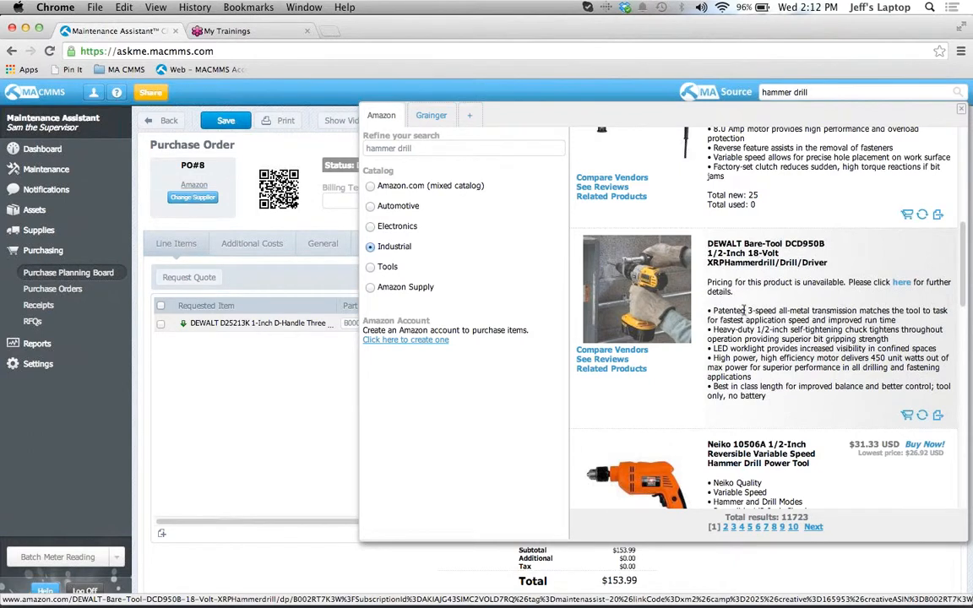
pyautogui.scroll(-5, 748, 287)
pyautogui.scroll(4, 775, 300)
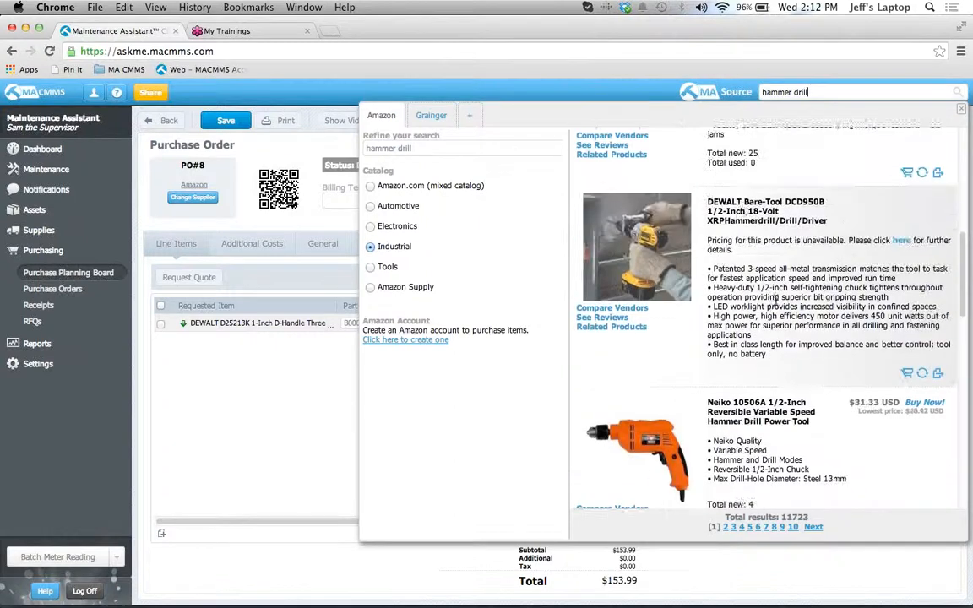
pyautogui.click(743, 222)
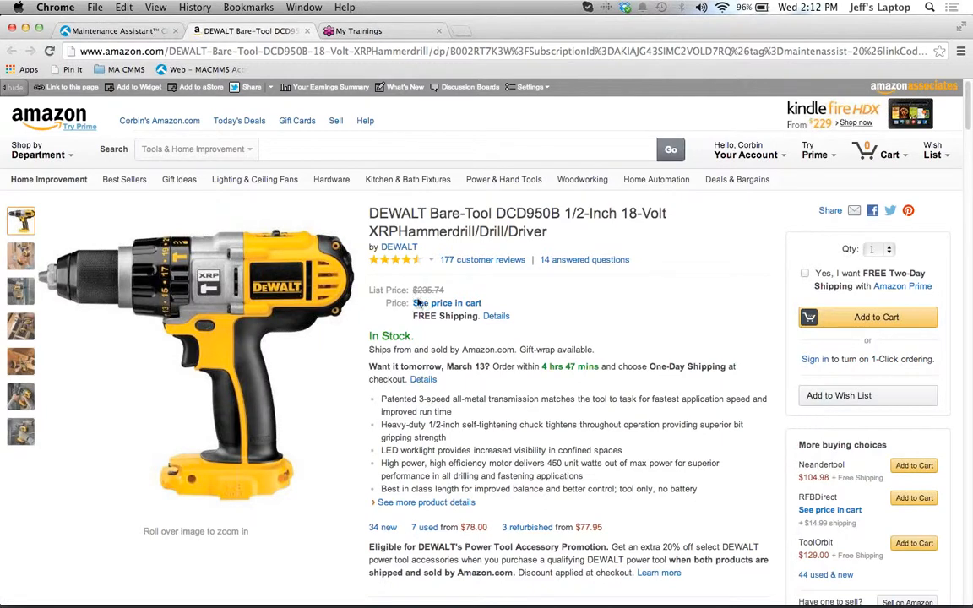
# Leave the Amazon product page and view Grainger's hammer drill results and the product page of Hammer Drill 38D236.
pyautogui.scroll(-3, 337, 316)
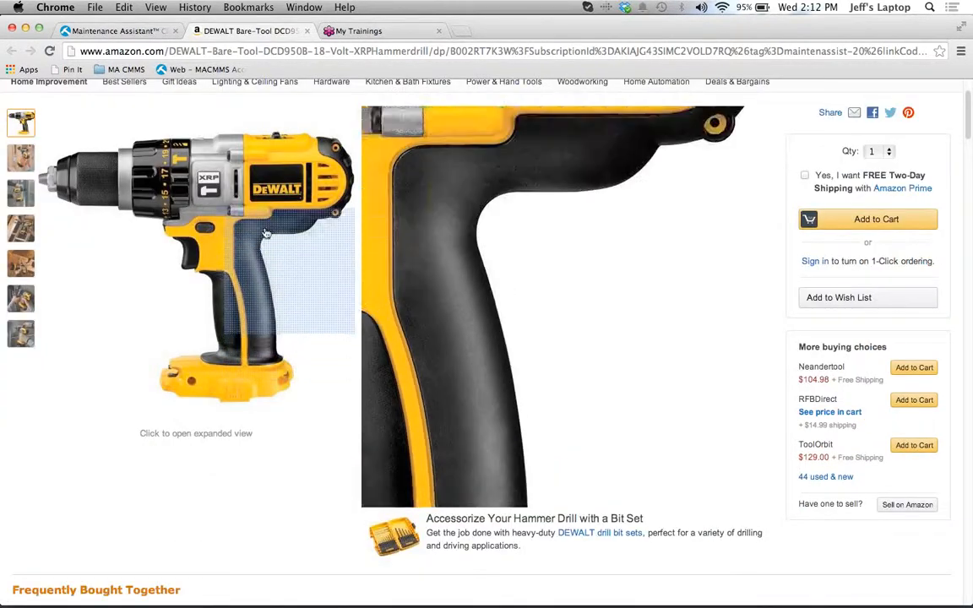
pyautogui.click(308, 31)
pyautogui.click(429, 121)
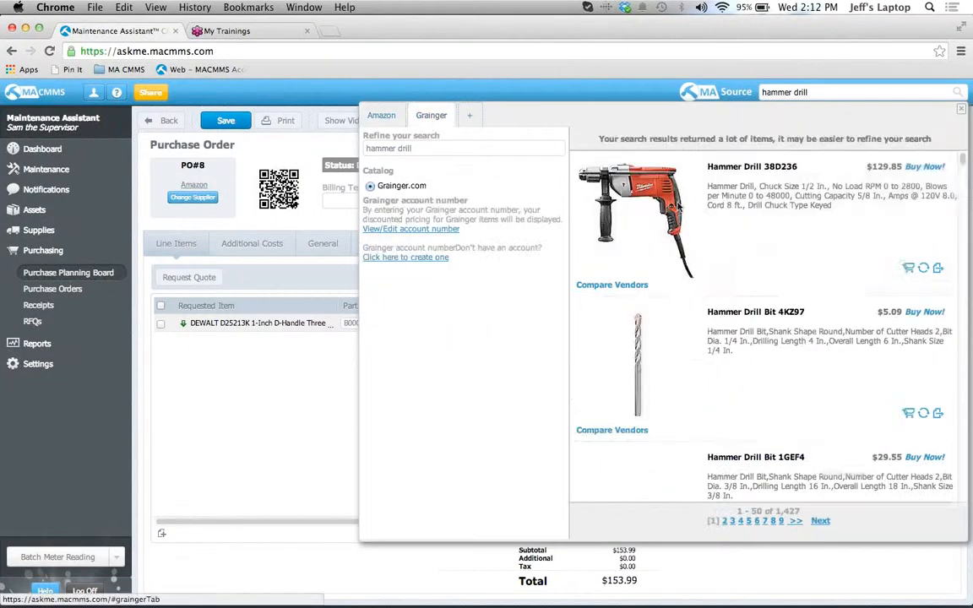
pyautogui.scroll(-10, 818, 272)
pyautogui.scroll(10, 816, 270)
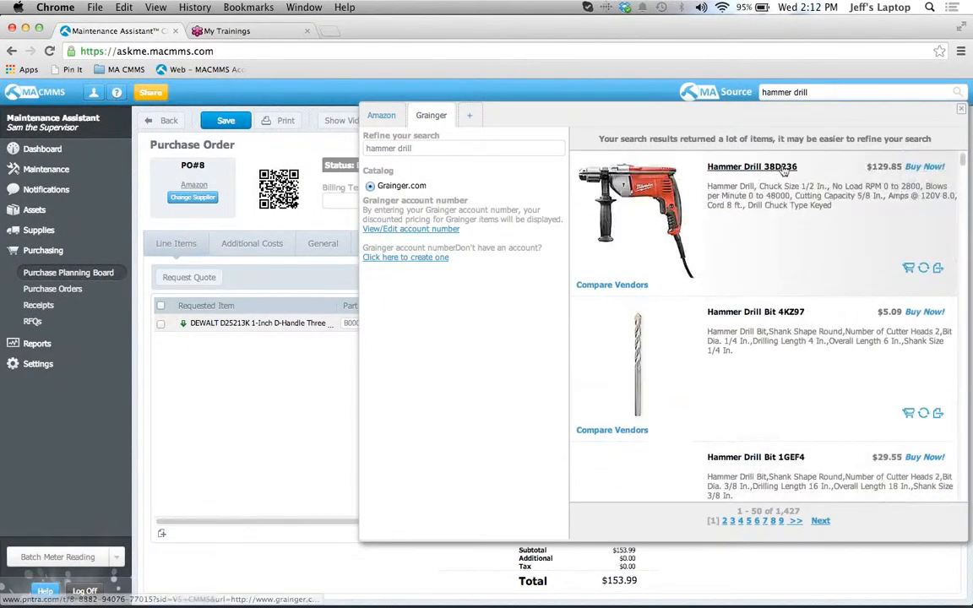
pyautogui.click(737, 168)
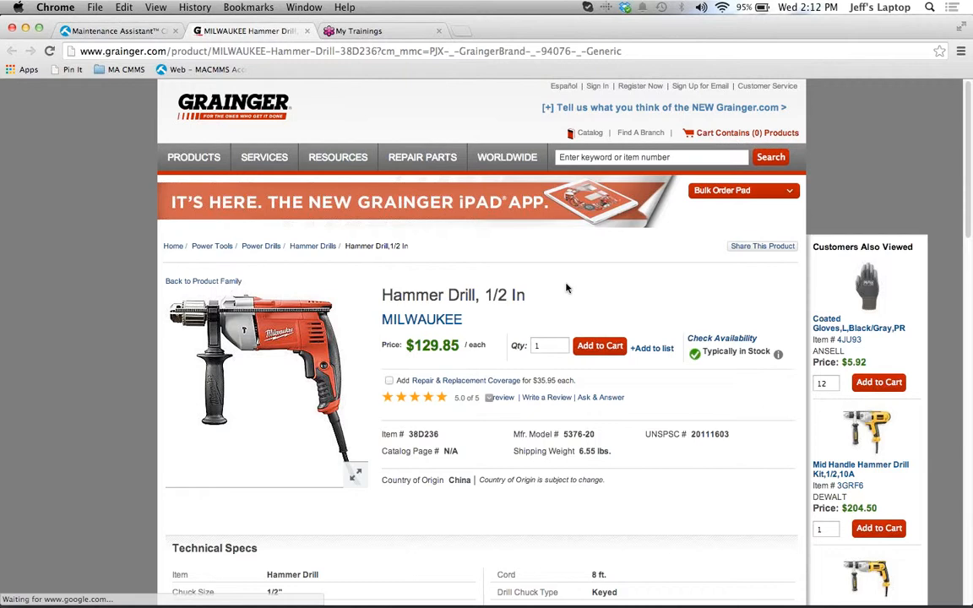
pyautogui.click(307, 30)
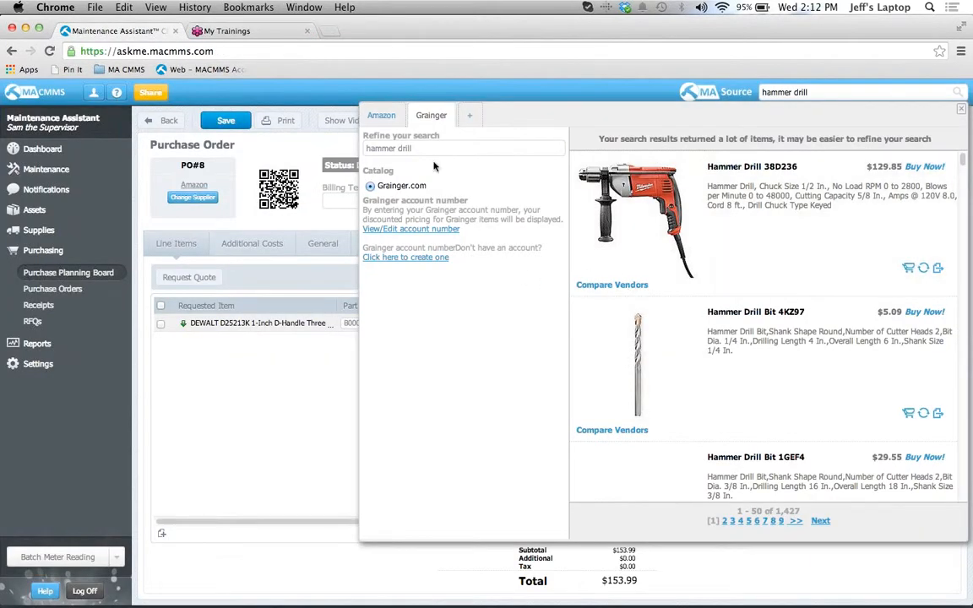
# In the Amazon results, look through the related products for the DEWALT Bare-Tool DCD950B hammer drill.
pyautogui.click(381, 114)
pyautogui.scroll(-5, 688, 414)
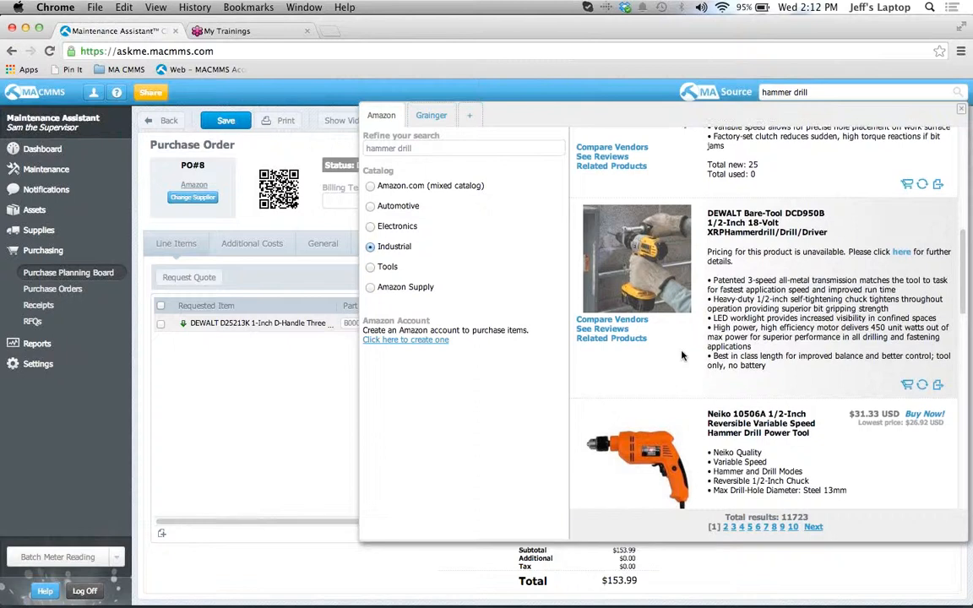
pyautogui.scroll(4, 684, 363)
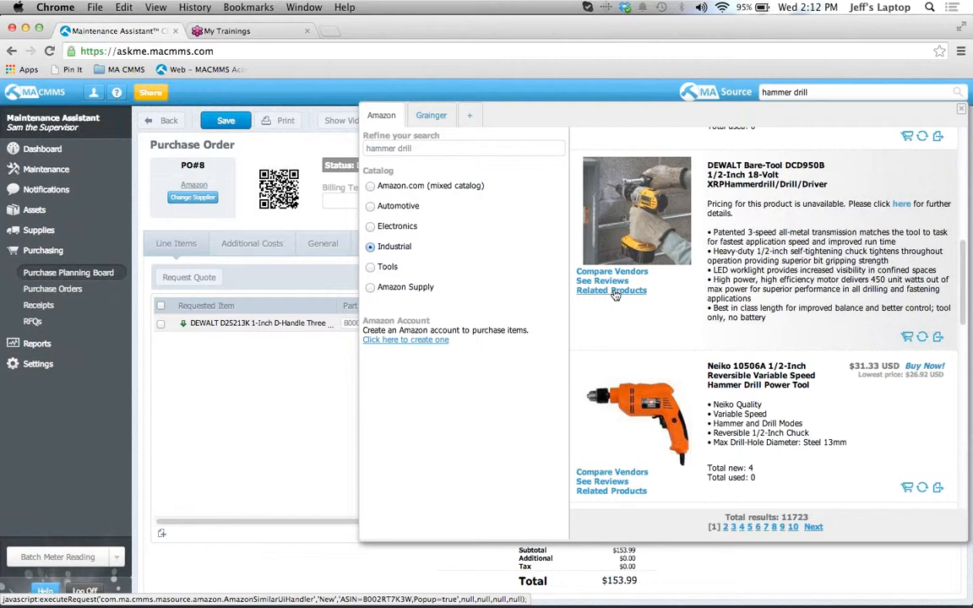
pyautogui.click(615, 293)
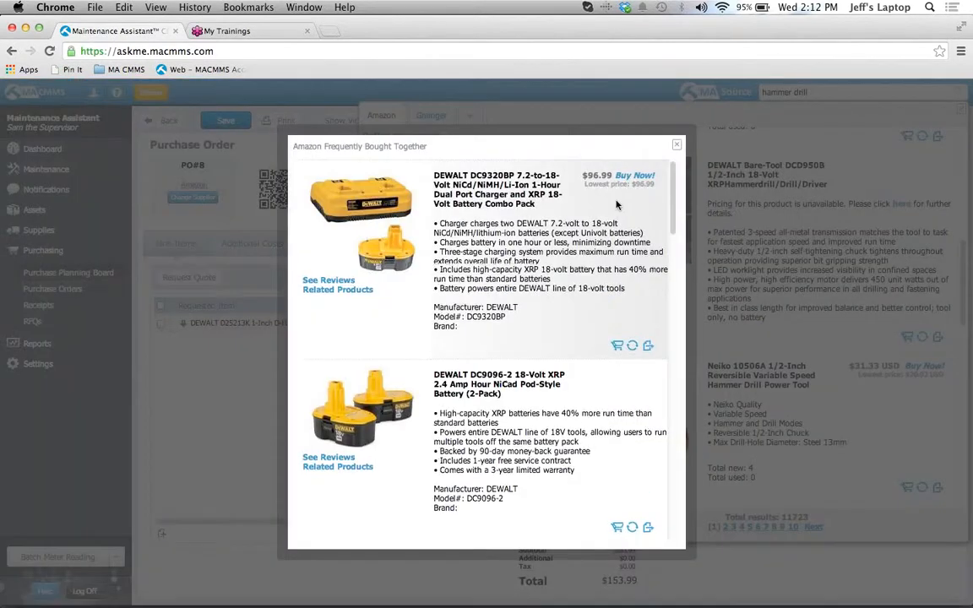
pyautogui.scroll(-5, 616, 204)
pyautogui.scroll(4, 617, 207)
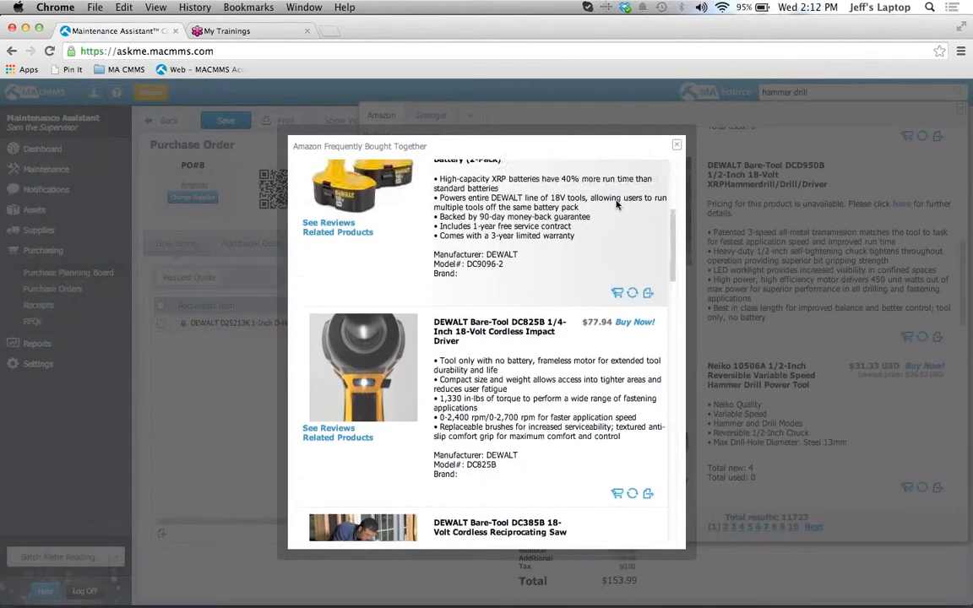
pyautogui.scroll(1, 525, 336)
pyautogui.scroll(-12, 591, 254)
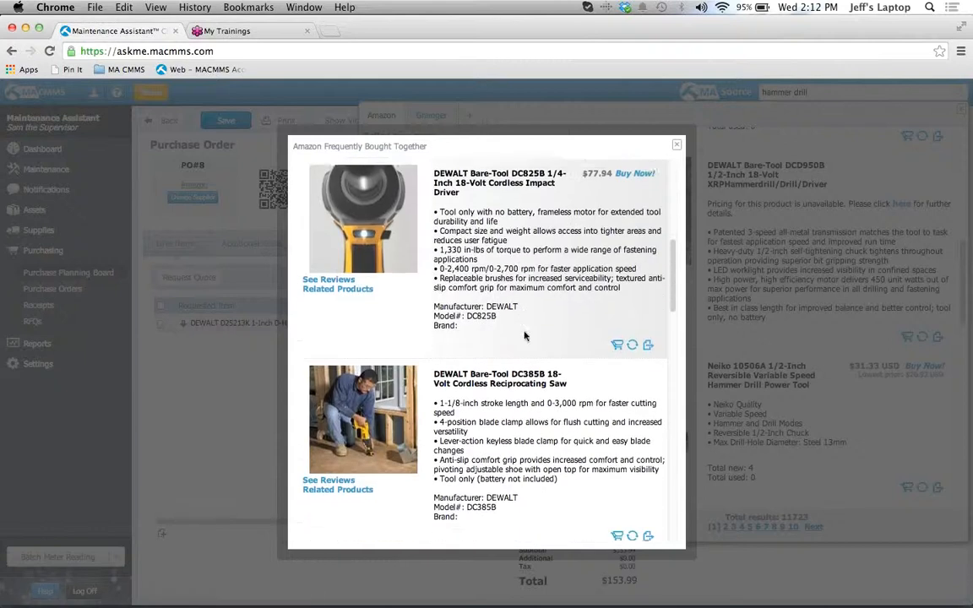
pyautogui.click(676, 149)
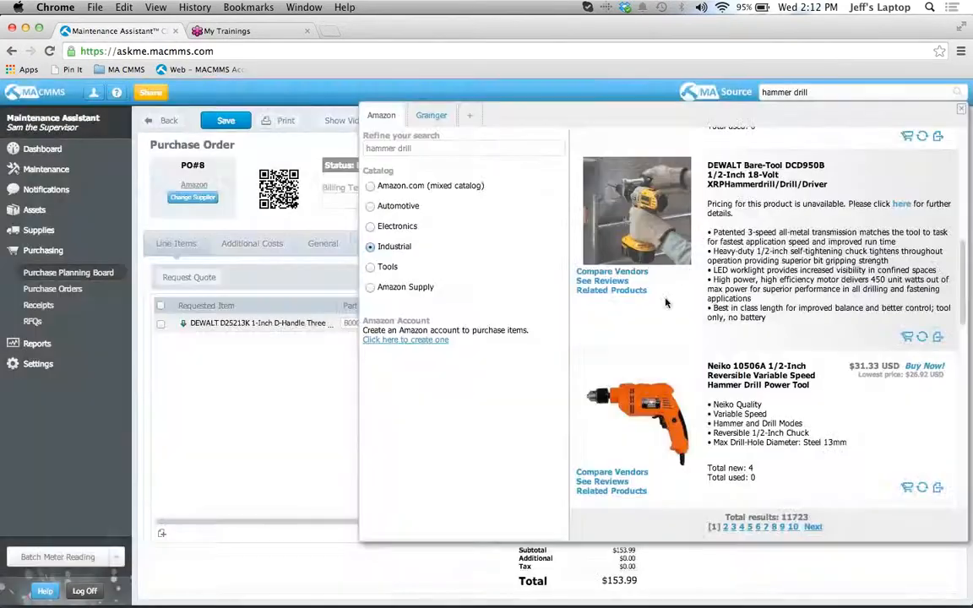
# Read the Amazon customer reviews of the DEWALT Bare-Tool DCD950B and close them.
pyautogui.click(603, 281)
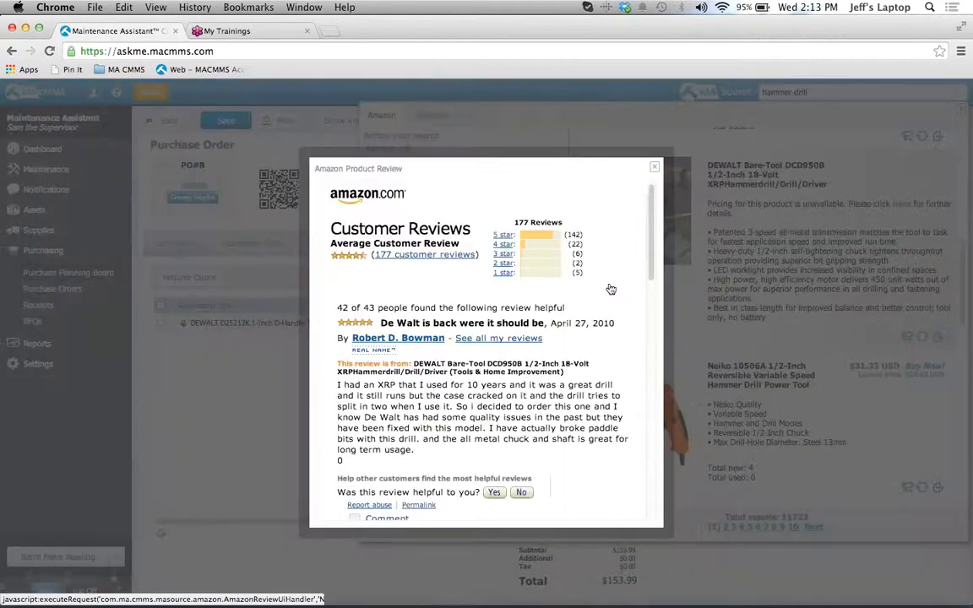
pyautogui.scroll(-3, 611, 288)
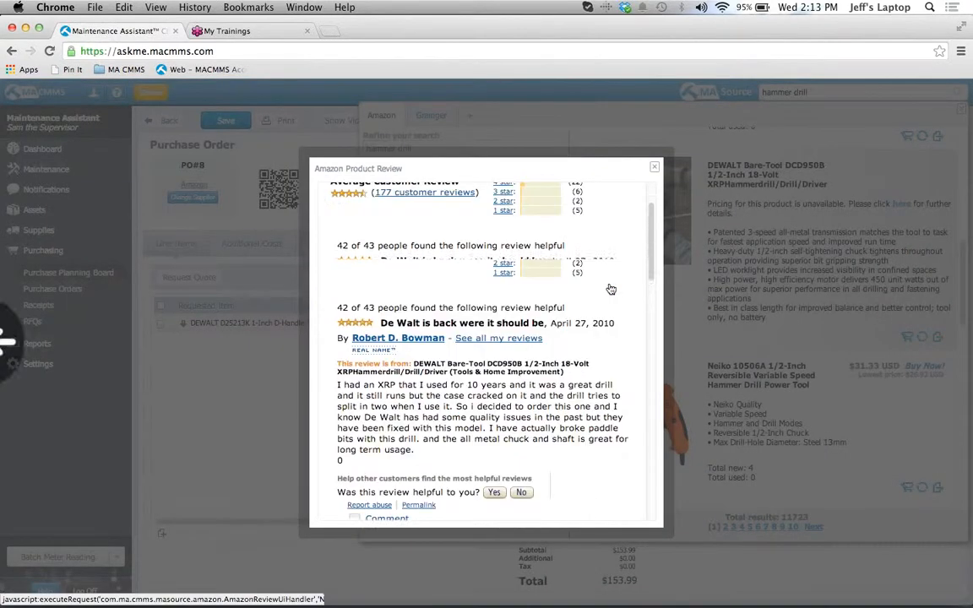
pyautogui.scroll(3, 611, 288)
pyautogui.scroll(-10, 610, 289)
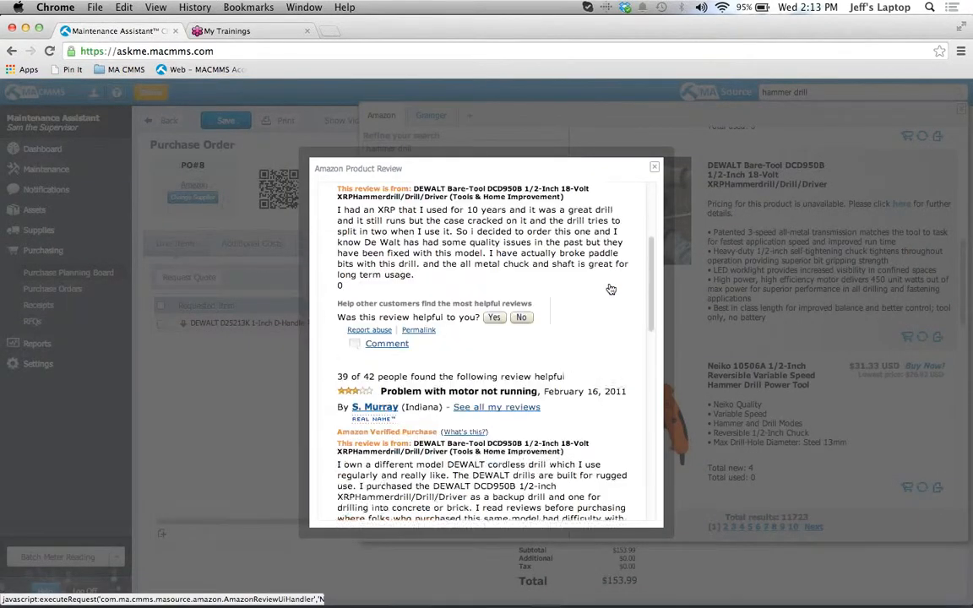
pyautogui.scroll(-10, 611, 288)
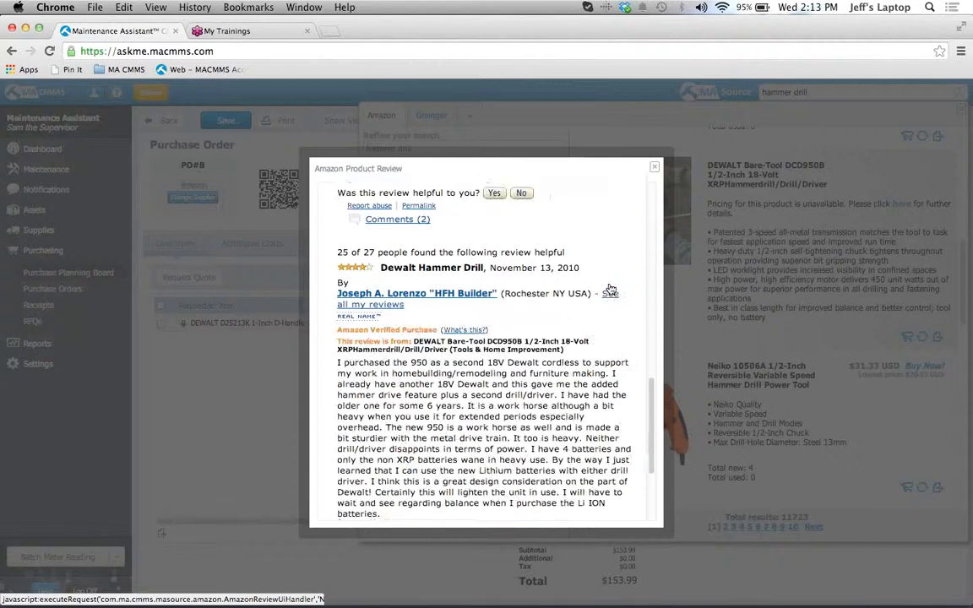
pyautogui.scroll(20, 611, 289)
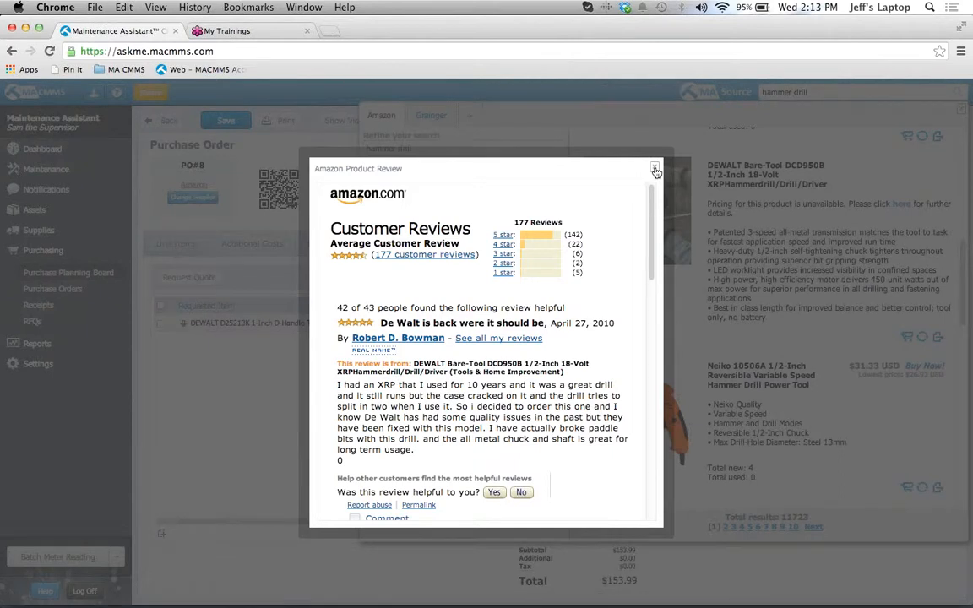
pyautogui.click(656, 171)
# Open Amazon's add-to-cart confirmation for the DEWALT D25213K hammer and close it without continuing.
pyautogui.scroll(3, 806, 219)
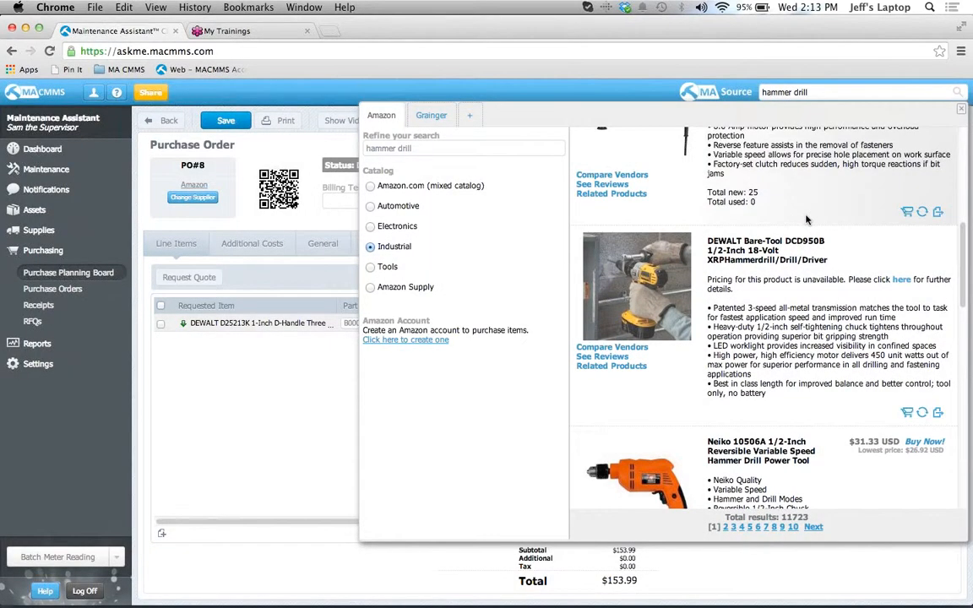
pyautogui.scroll(4, 806, 220)
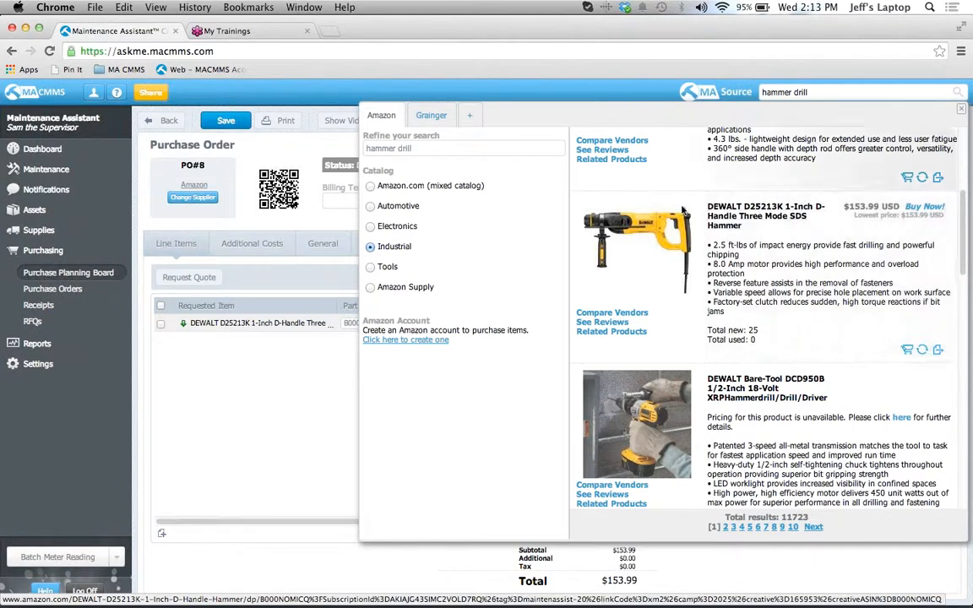
pyautogui.click(919, 209)
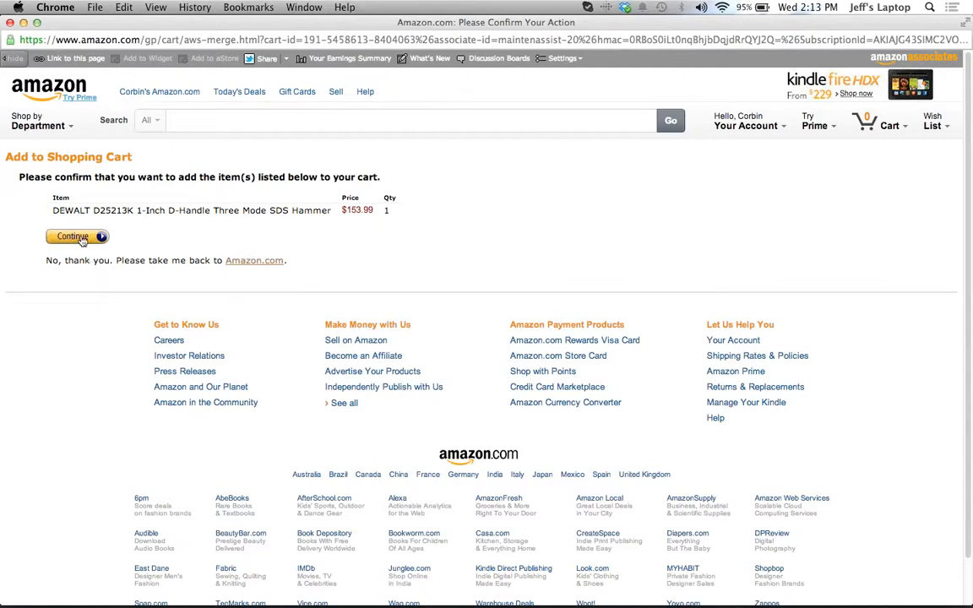
pyautogui.tripleClick(51, 157)
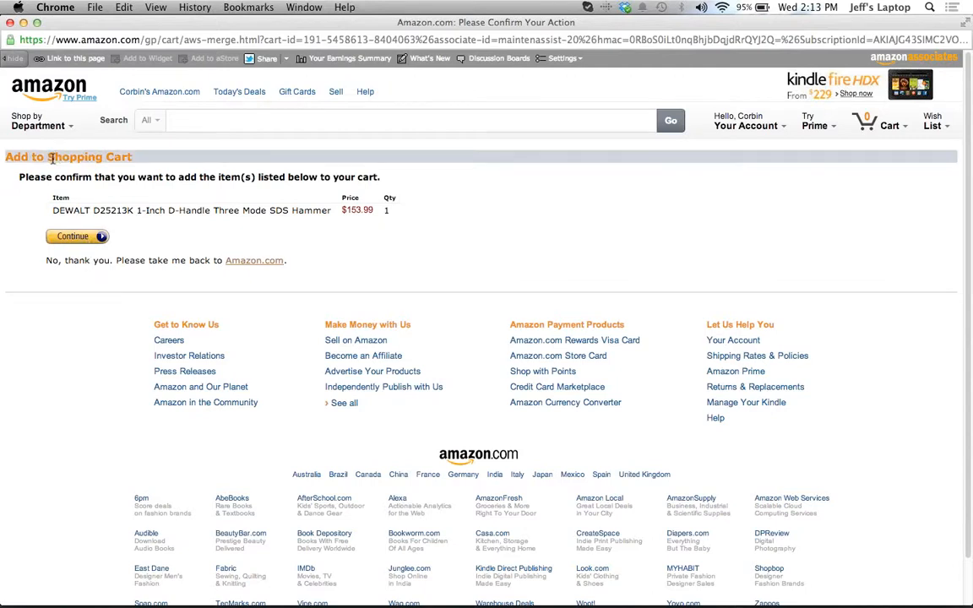
pyautogui.click(10, 23)
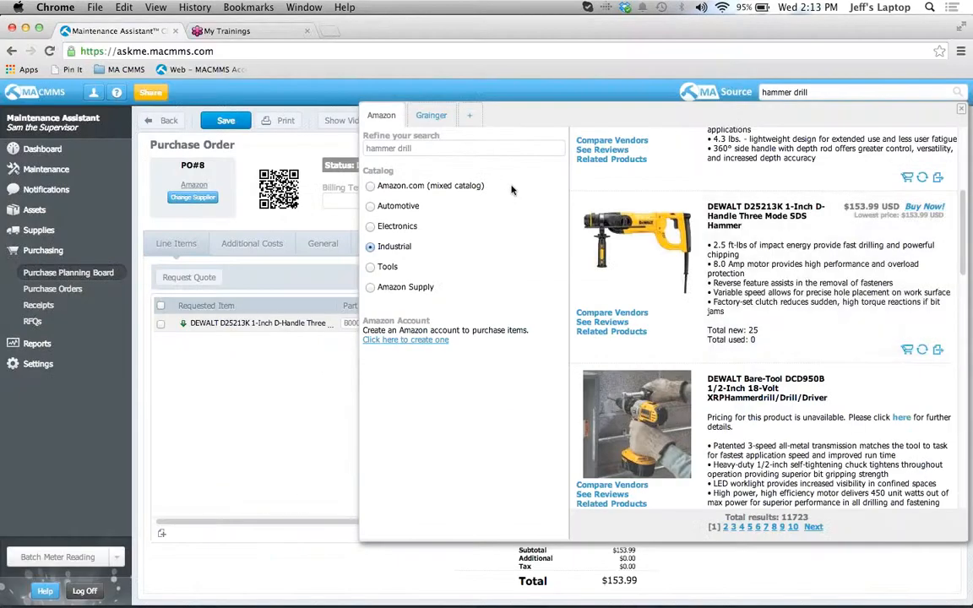
# Submit a recommendation to include the supplier "MacMaster Carr." in MA Source, and return to the purchase order.
pyautogui.click(471, 119)
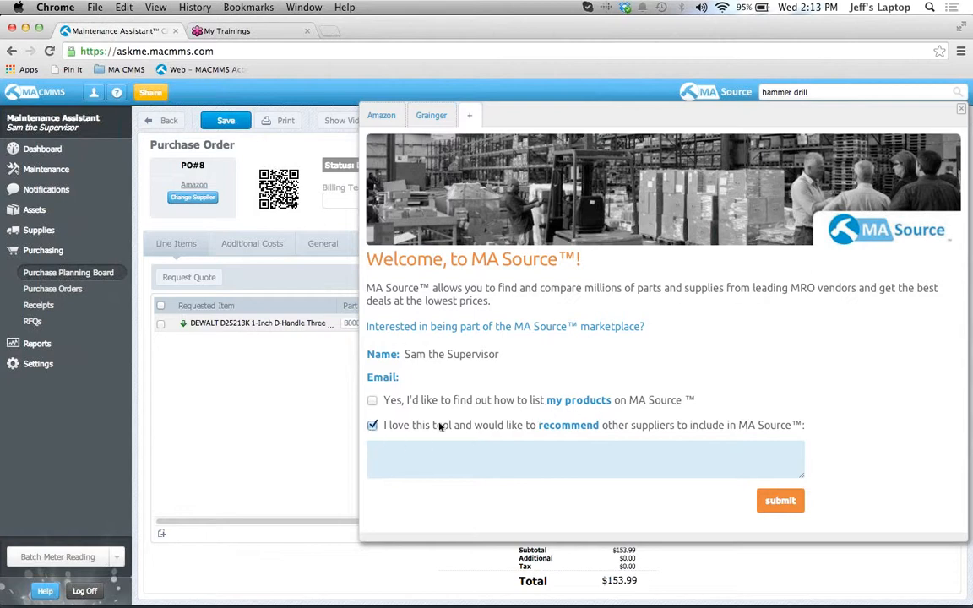
pyautogui.click(506, 462)
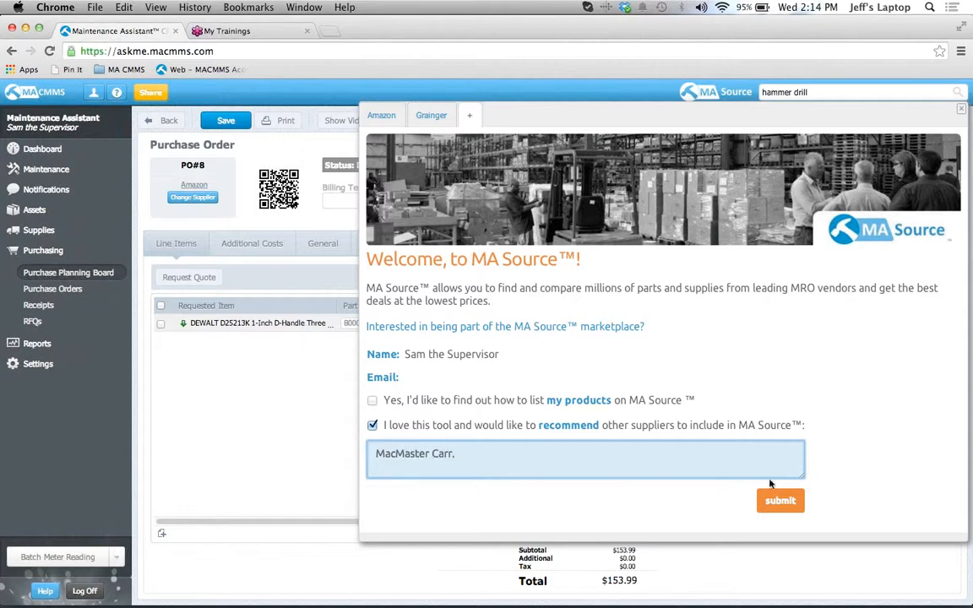
pyautogui.click(783, 501)
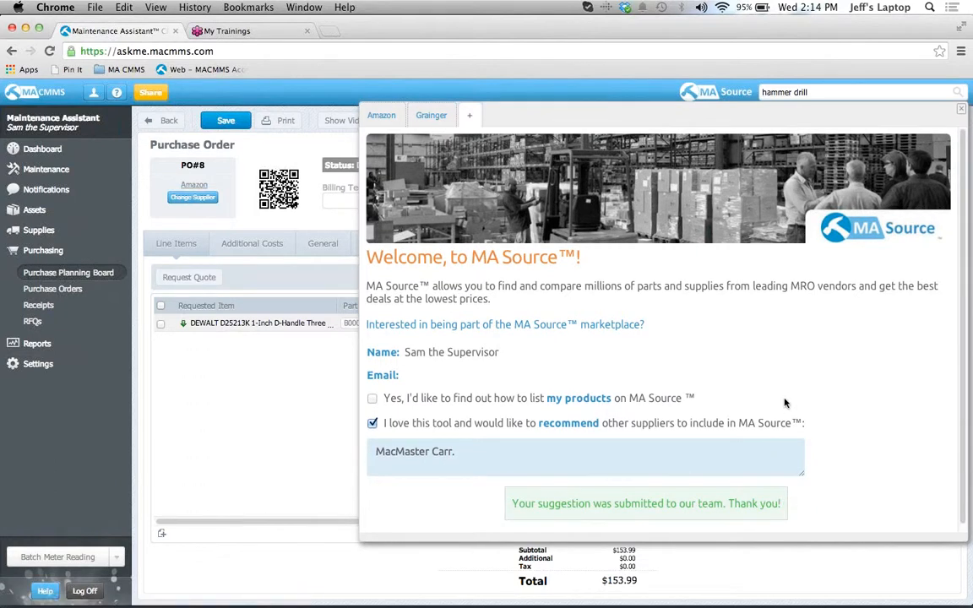
pyautogui.scroll(-1, 784, 403)
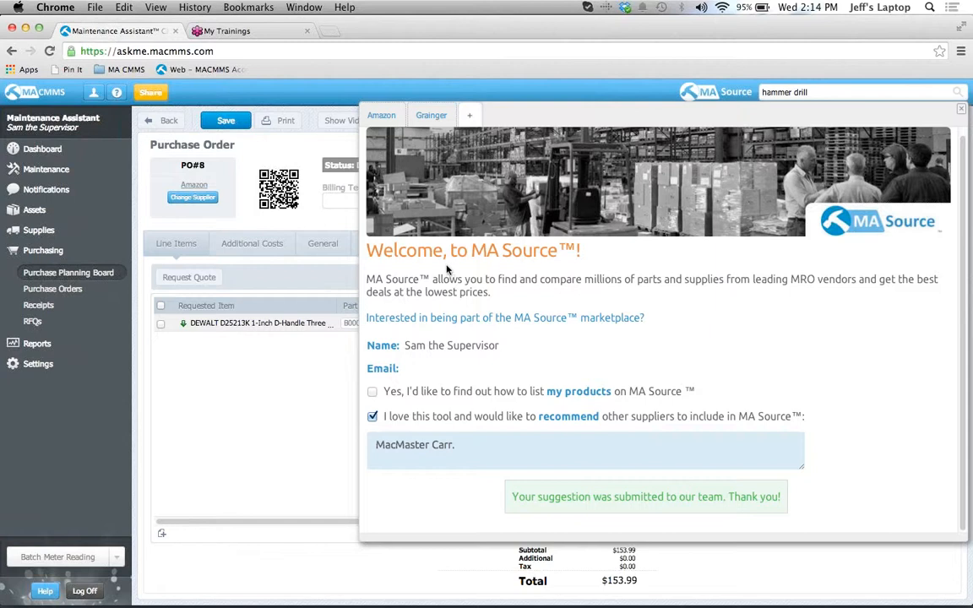
pyautogui.click(381, 115)
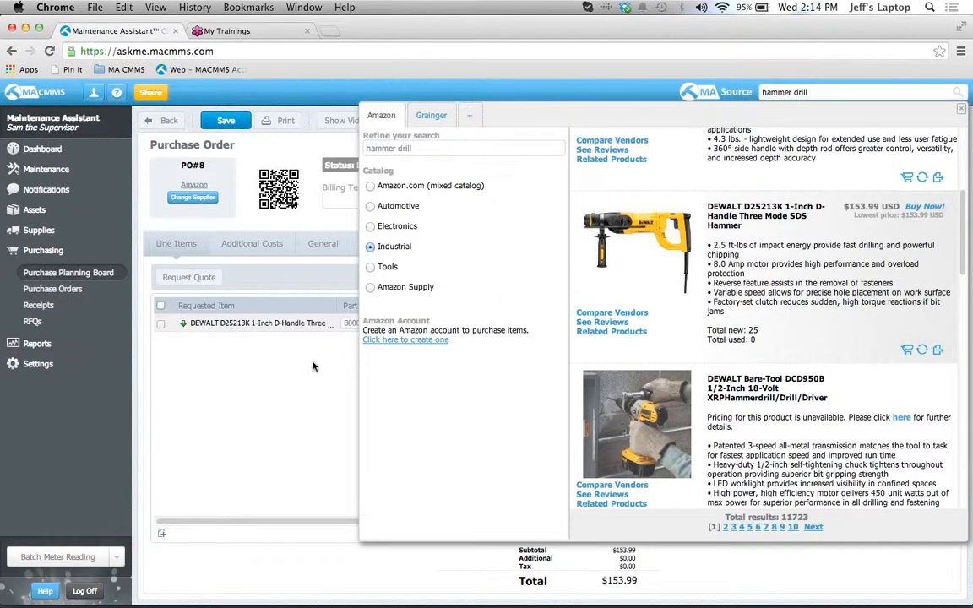
pyautogui.click(284, 331)
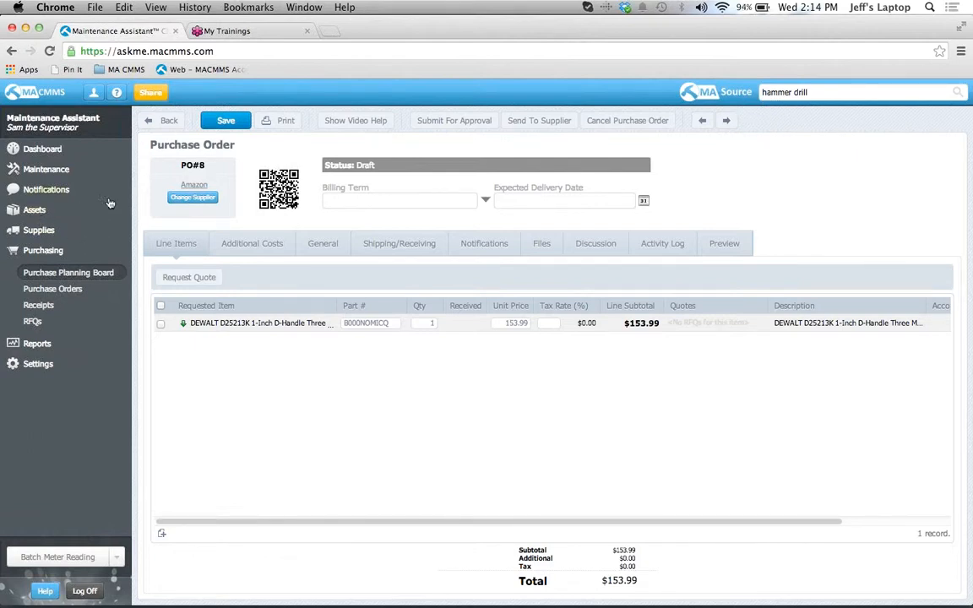
# From the Amazon hammer drill results, create the DEWALT D25213K hammer as a tool at Warehouse 6 - Lusk and save it.
pyautogui.click(821, 92)
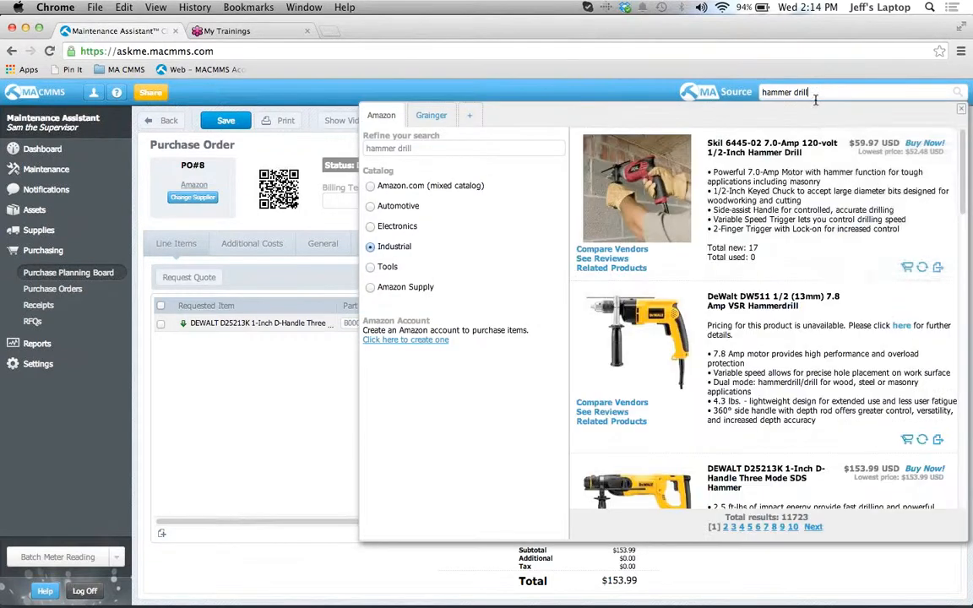
pyautogui.scroll(-5, 751, 322)
pyautogui.scroll(-2, 751, 322)
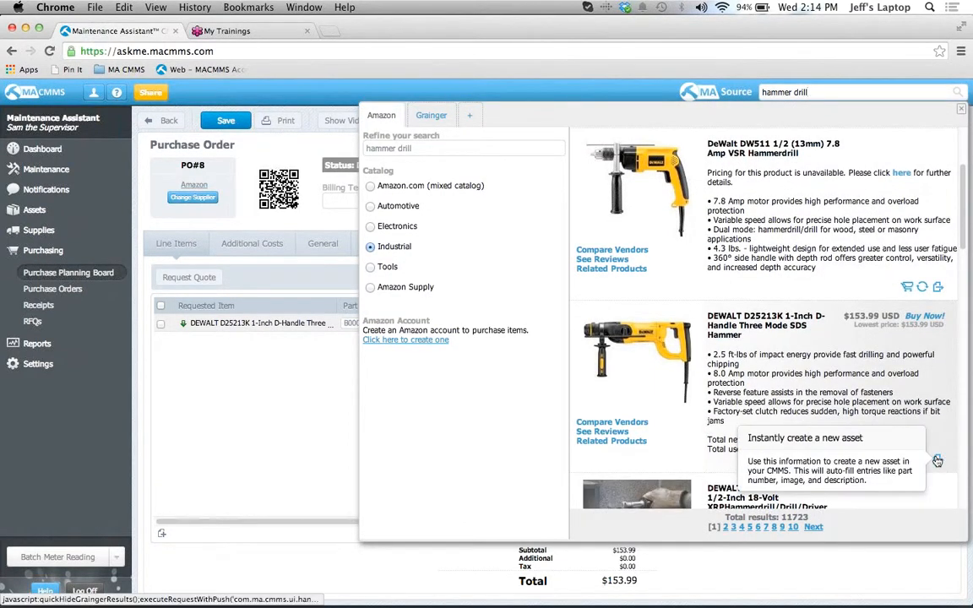
pyautogui.click(938, 461)
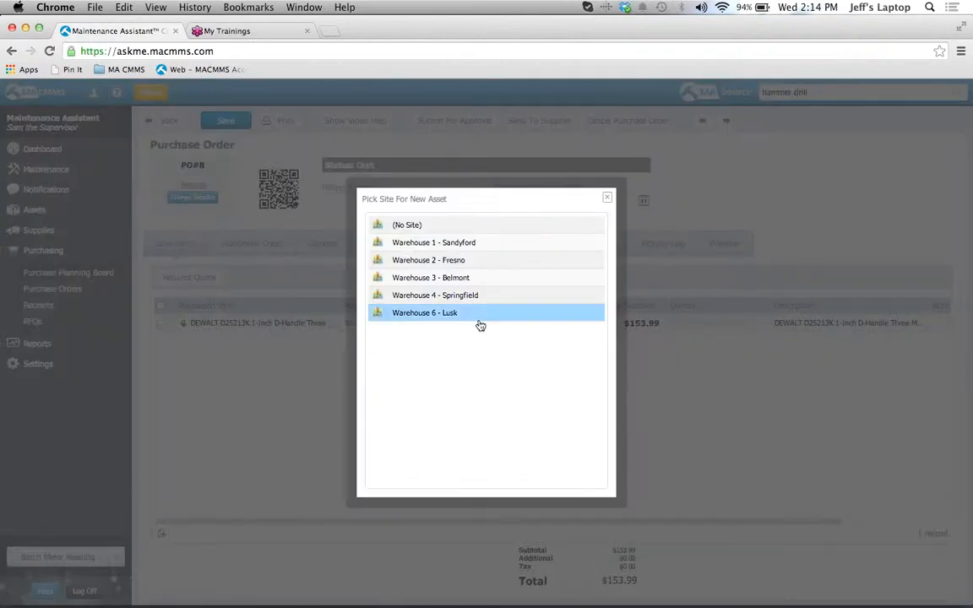
pyautogui.click(479, 322)
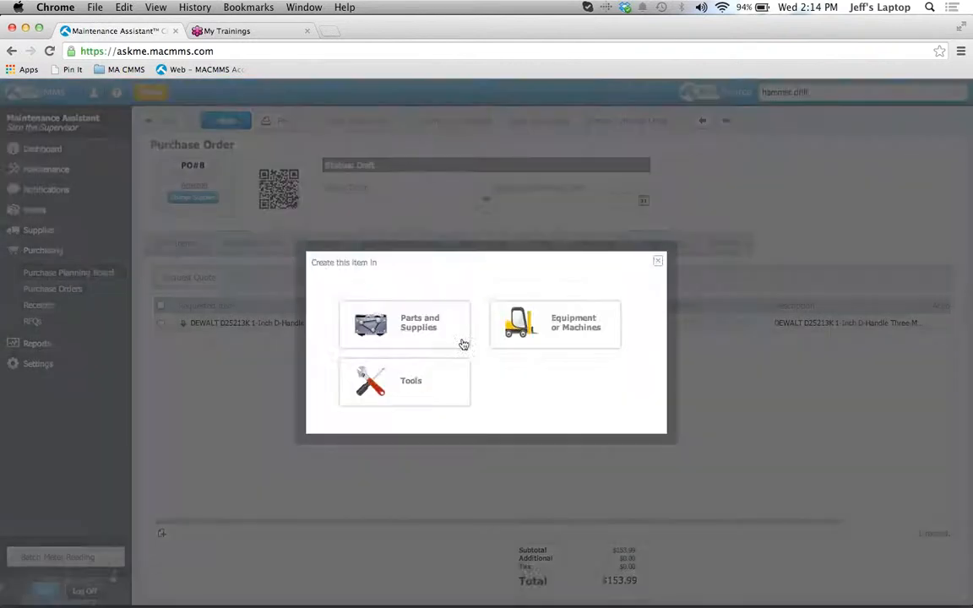
pyautogui.click(385, 395)
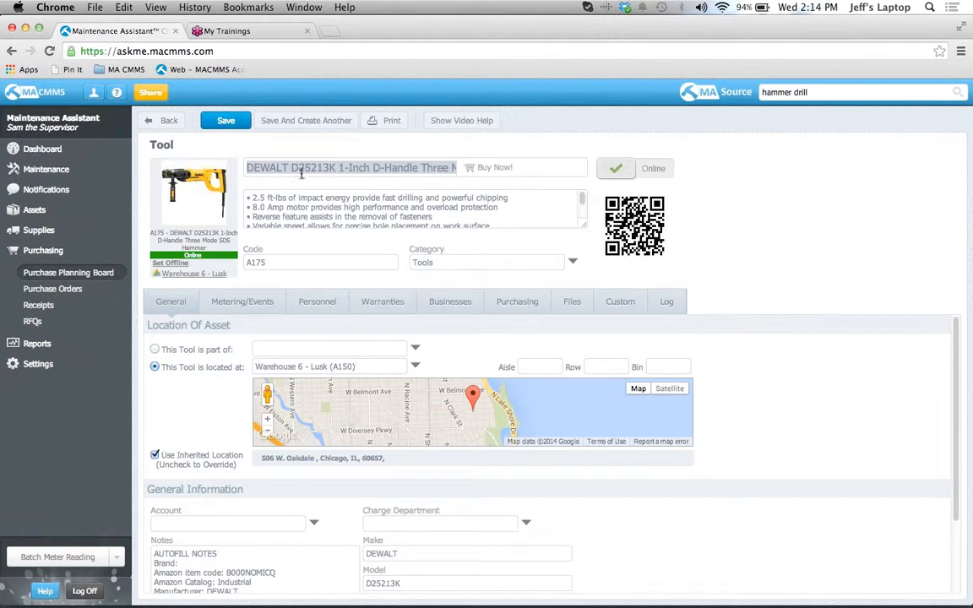
pyautogui.click(222, 121)
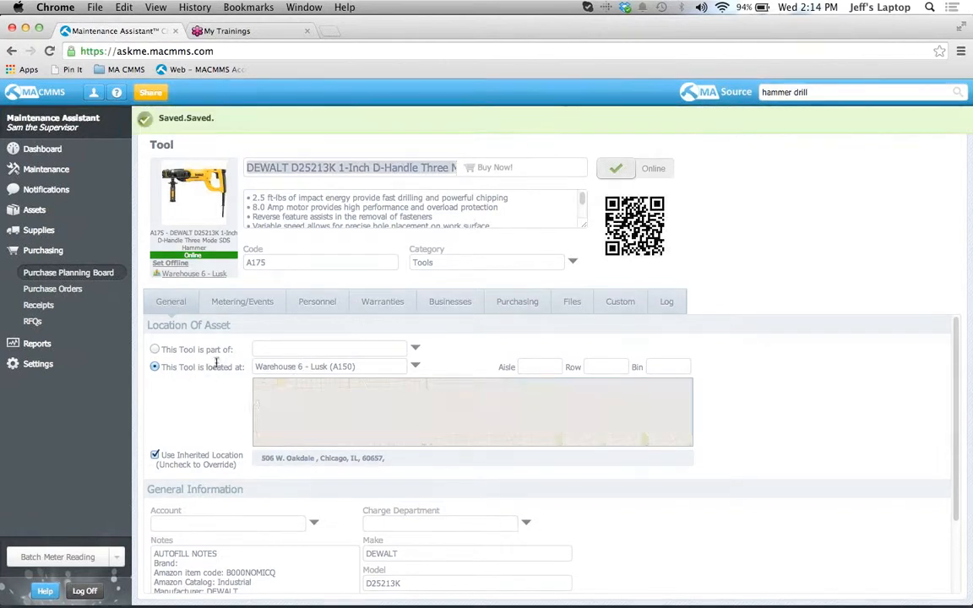
# Set the hammer's location to Asset Import Location - Building 1 under Warehouse 6 - Lusk and save the tool.
pyautogui.click(415, 367)
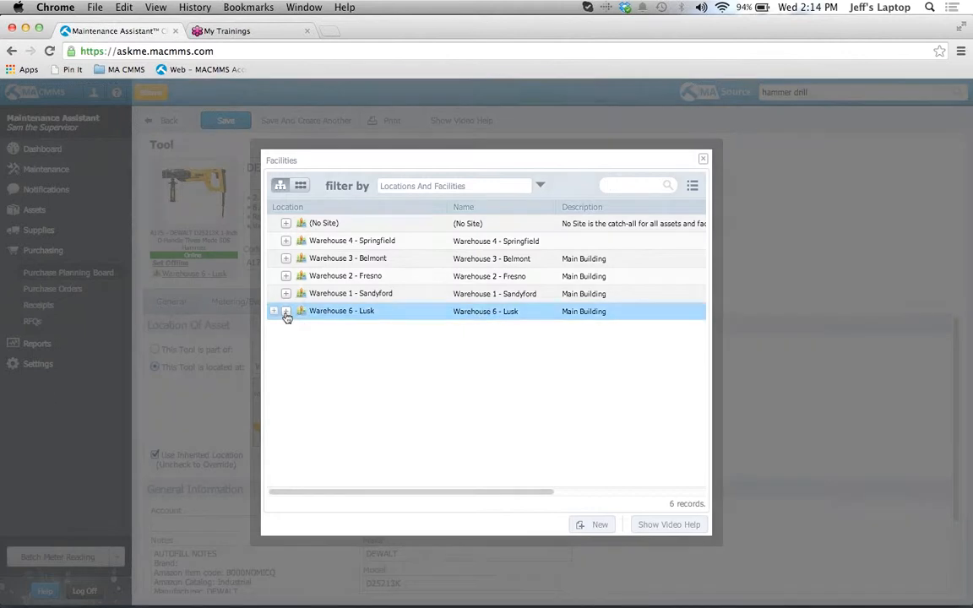
pyautogui.click(286, 311)
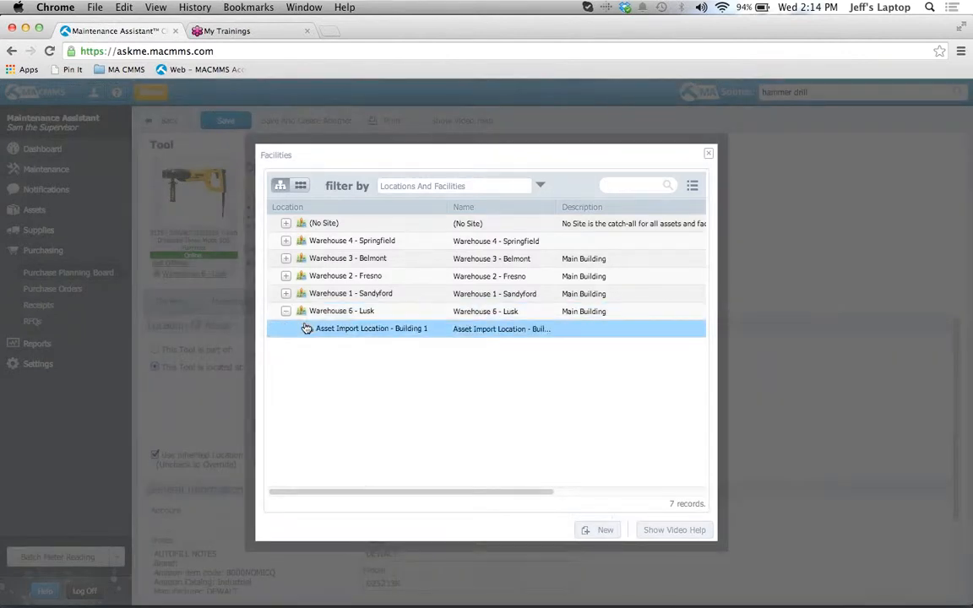
pyautogui.click(306, 329)
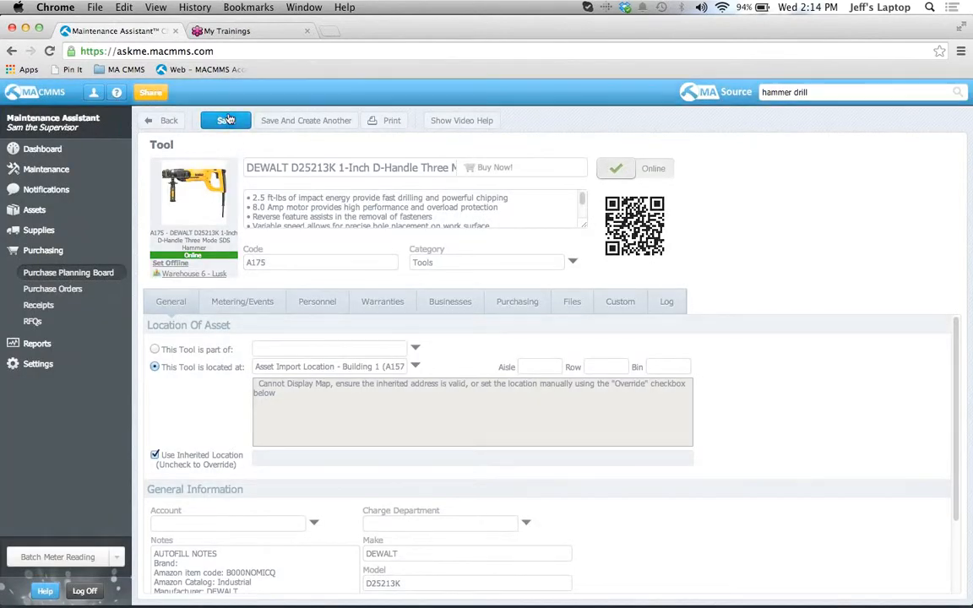
pyautogui.click(227, 120)
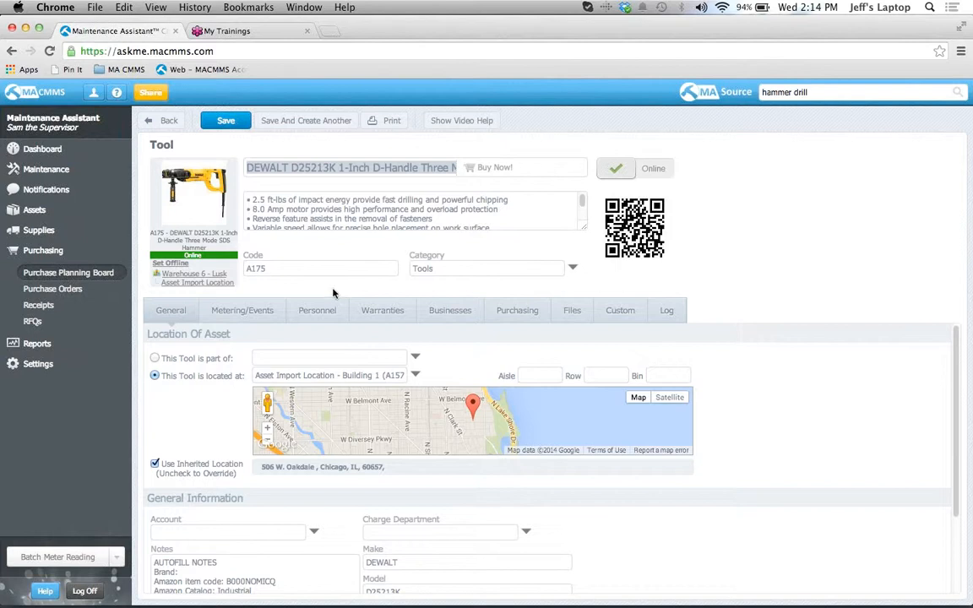
# Assign Warehouse Contractor 6 as personnel on the DEWALT hammer tool and save the record.
pyautogui.click(317, 310)
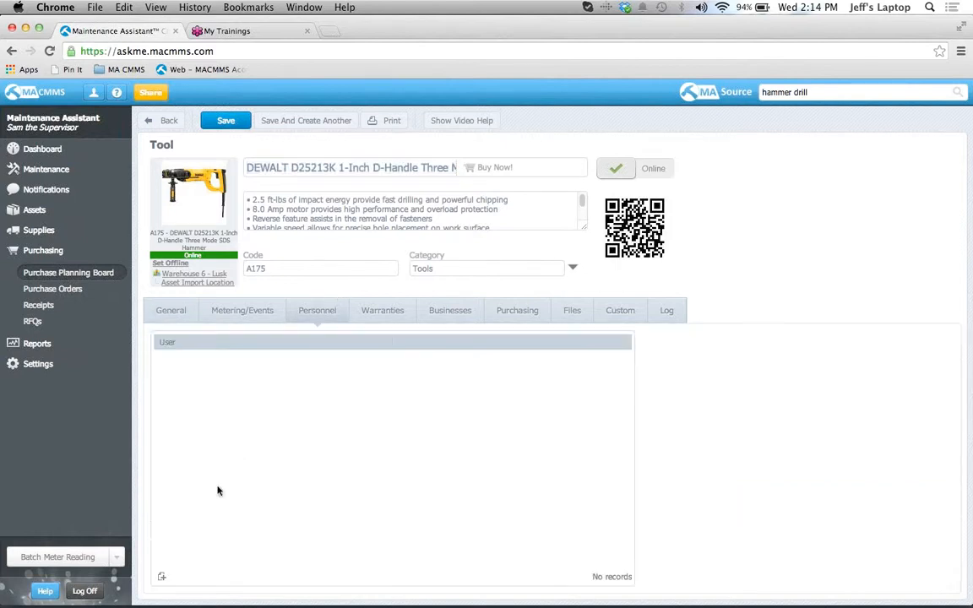
pyautogui.click(161, 577)
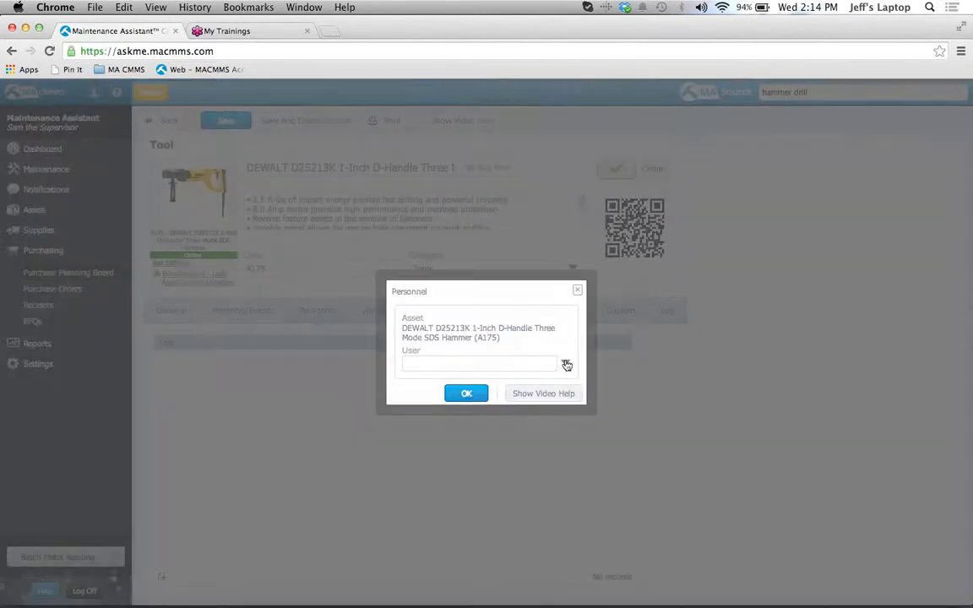
pyautogui.click(567, 365)
pyautogui.doubleClick(430, 399)
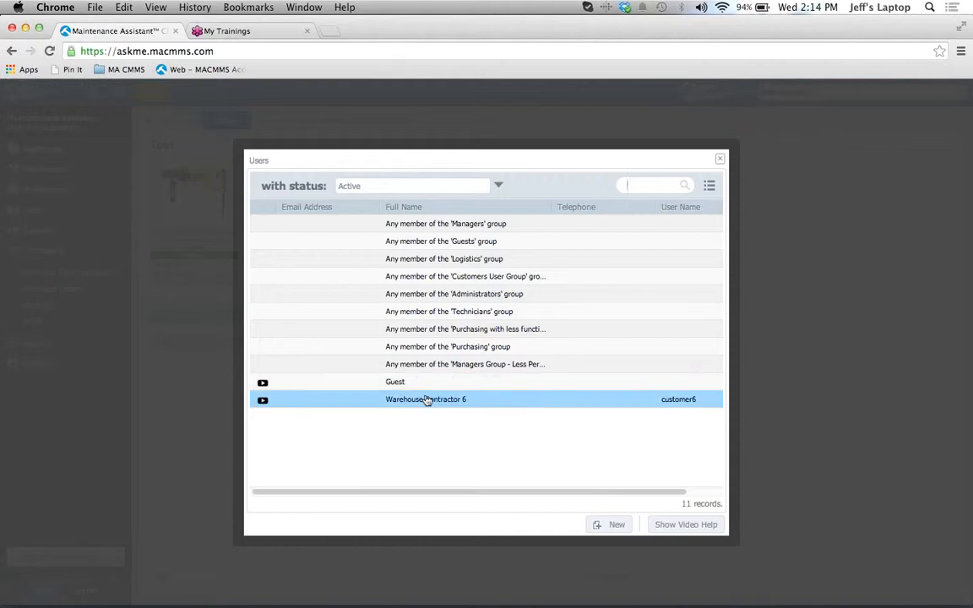
pyautogui.click(467, 395)
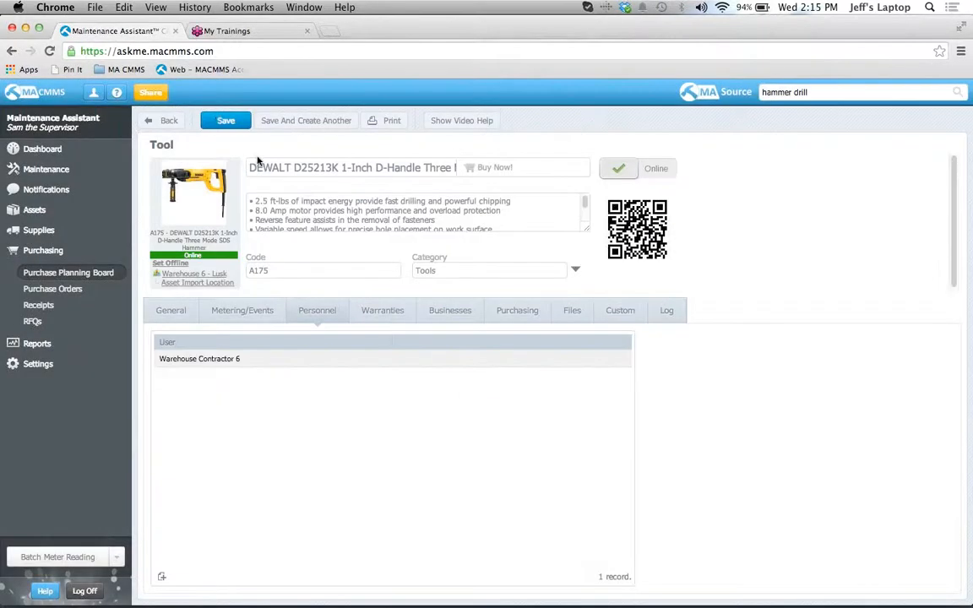
pyautogui.click(206, 119)
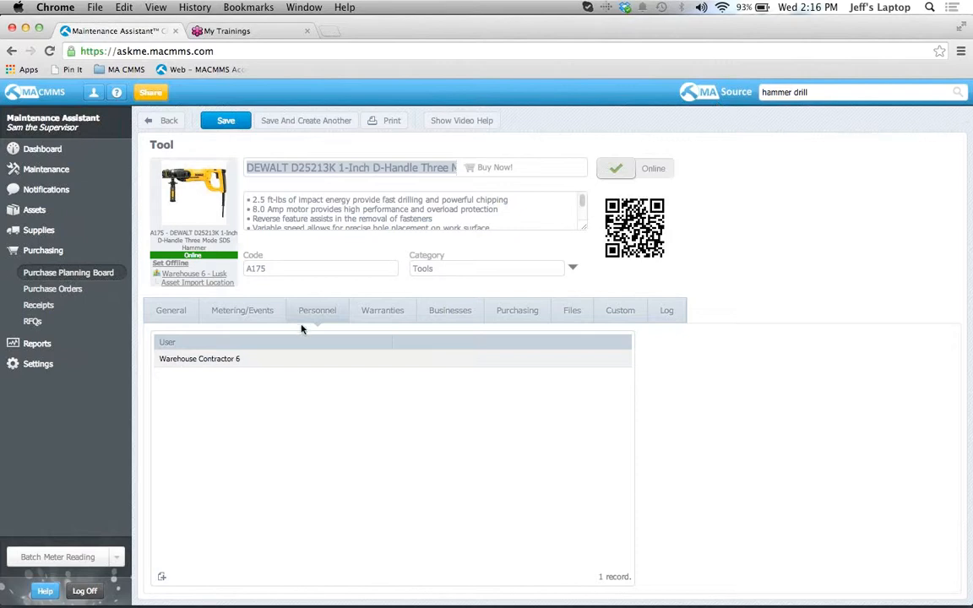
# View the purchase planning board for site Warehouse 6 - Lusk, and bring up the purchase orders list.
pyautogui.click(85, 250)
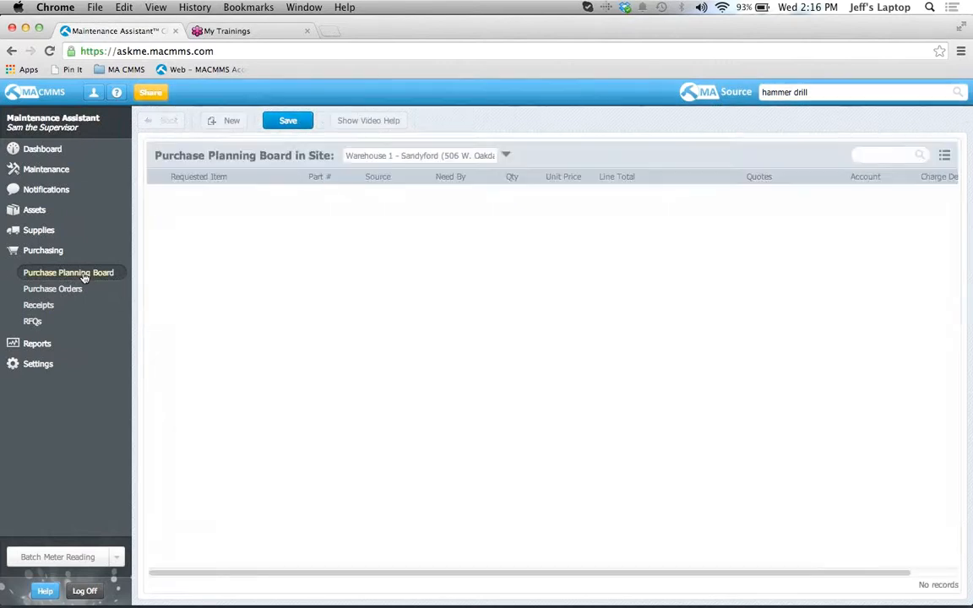
pyautogui.click(507, 157)
pyautogui.click(449, 271)
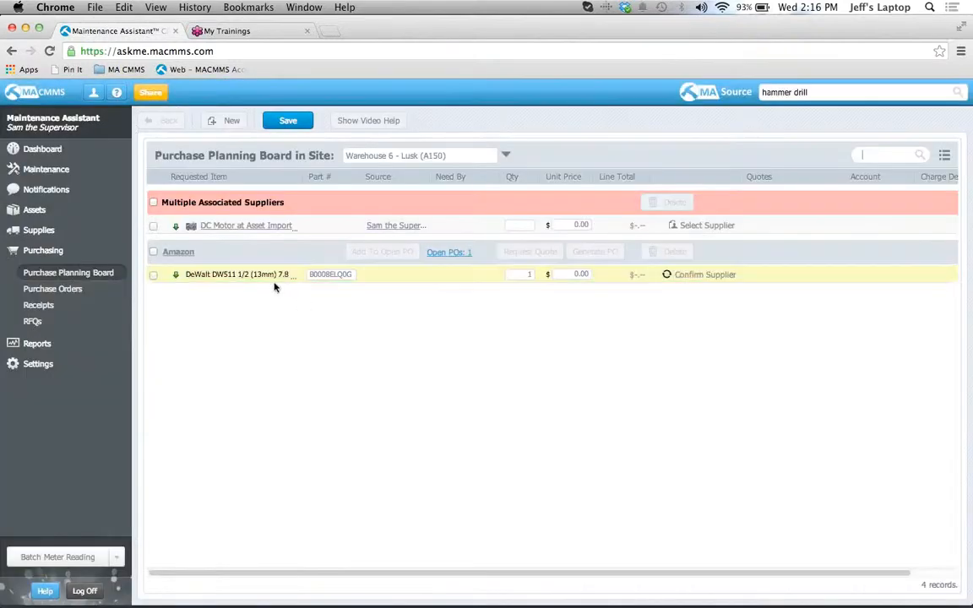
pyautogui.click(49, 292)
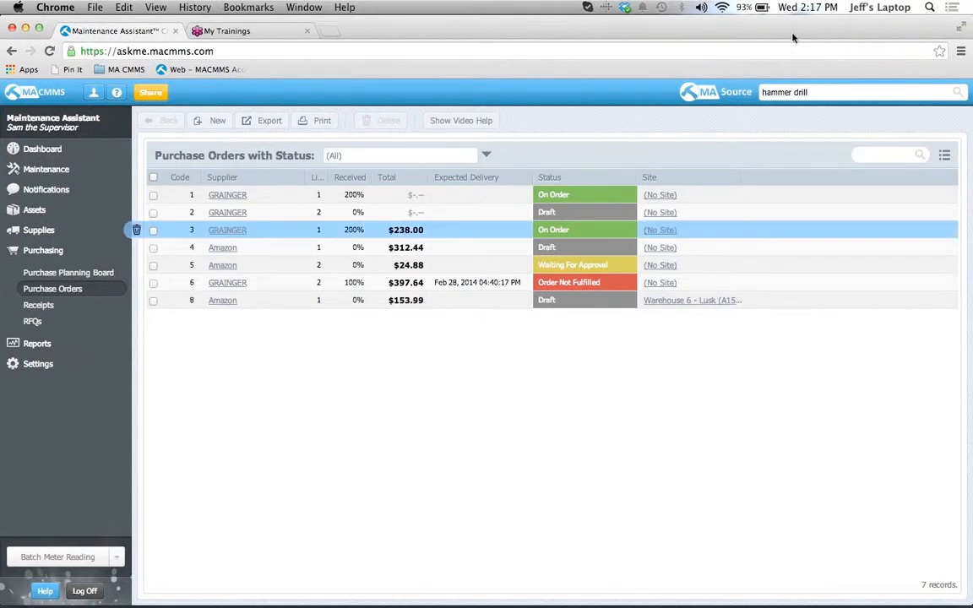
# Browse the assets of Warehouse 6 - Lusk, expanding and collapsing Asset Import Location - Building 1.
pyautogui.click(35, 213)
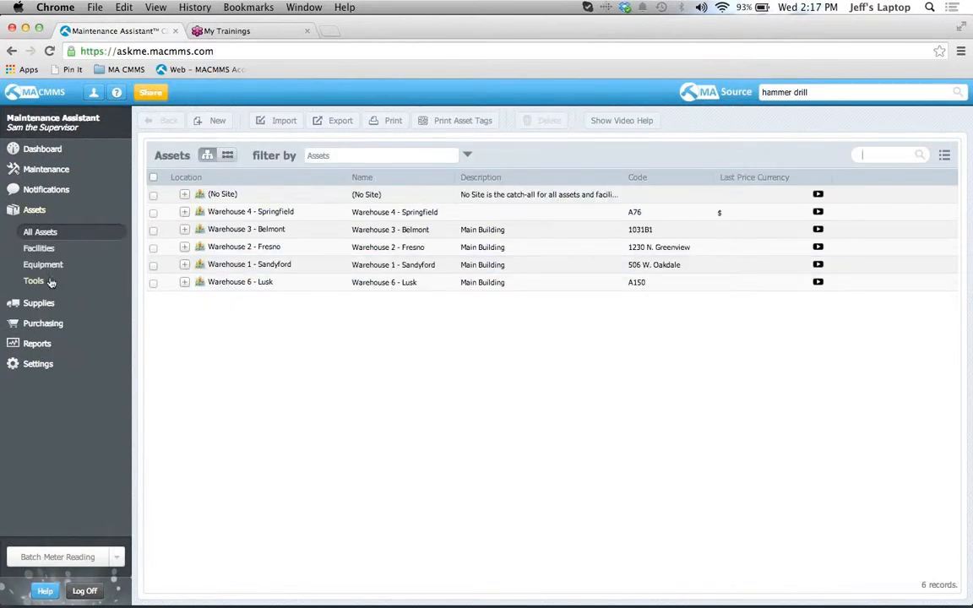
pyautogui.click(185, 283)
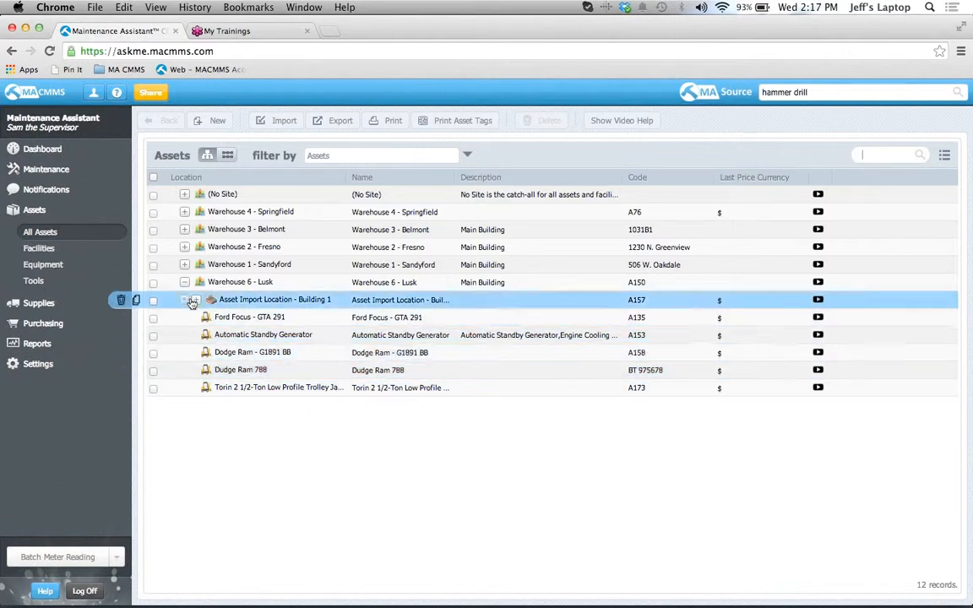
pyautogui.click(196, 301)
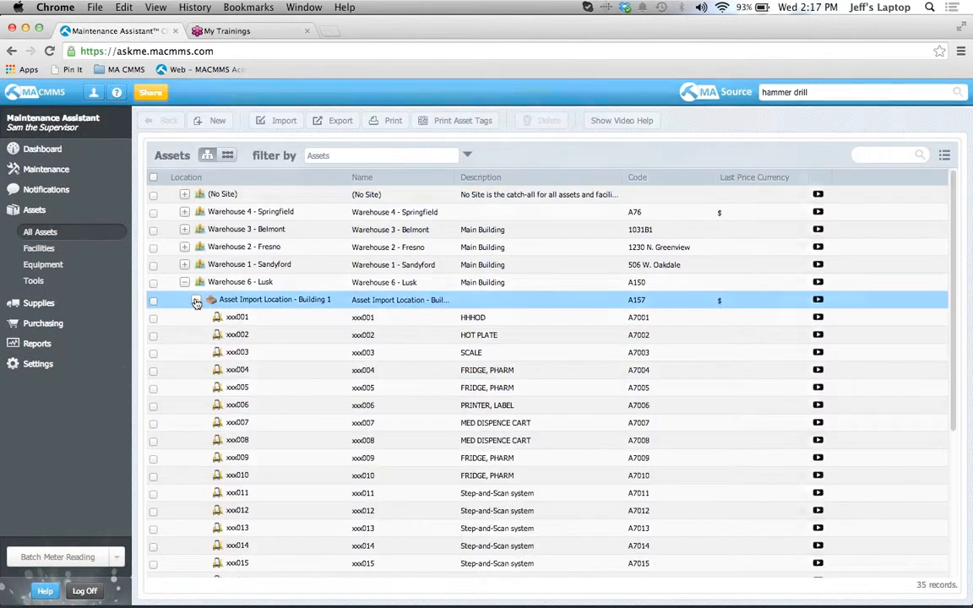
pyautogui.click(196, 301)
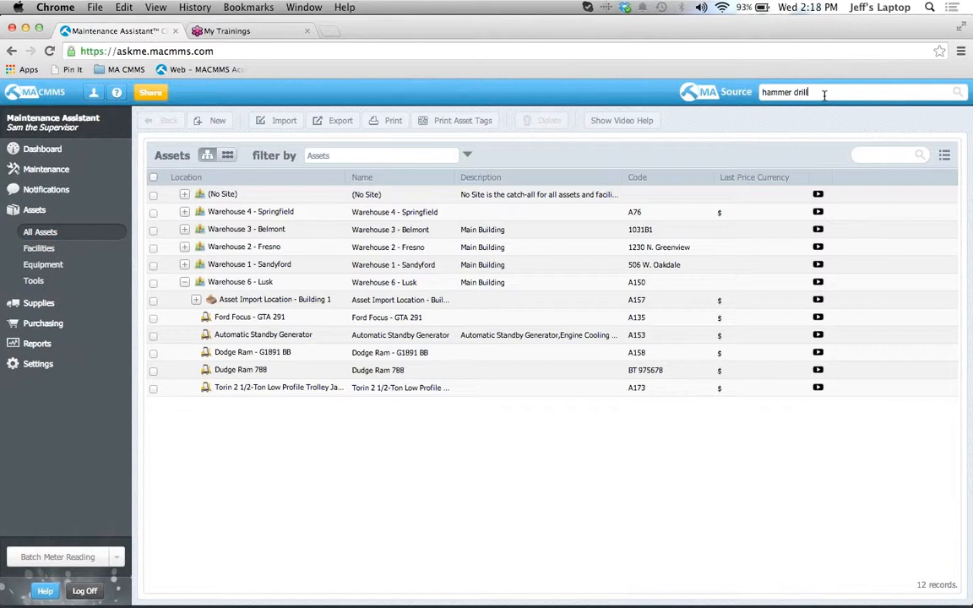
# Search MA Source for "trolly jack".
pyautogui.press('BackSpace')
pyautogui.press('BackSpace')
pyautogui.press('BackSpace')
pyautogui.press('BackSpace')
pyautogui.press('BackSpace')
pyautogui.press('BackSpace')
pyautogui.press('BackSpace')
pyautogui.press('BackSpace')
pyautogui.press('BackSpace')
pyautogui.press('BackSpace')
pyautogui.press('BackSpace')
pyautogui.press('BackSpace')
pyautogui.write('trolly jack')
pyautogui.press('Return')
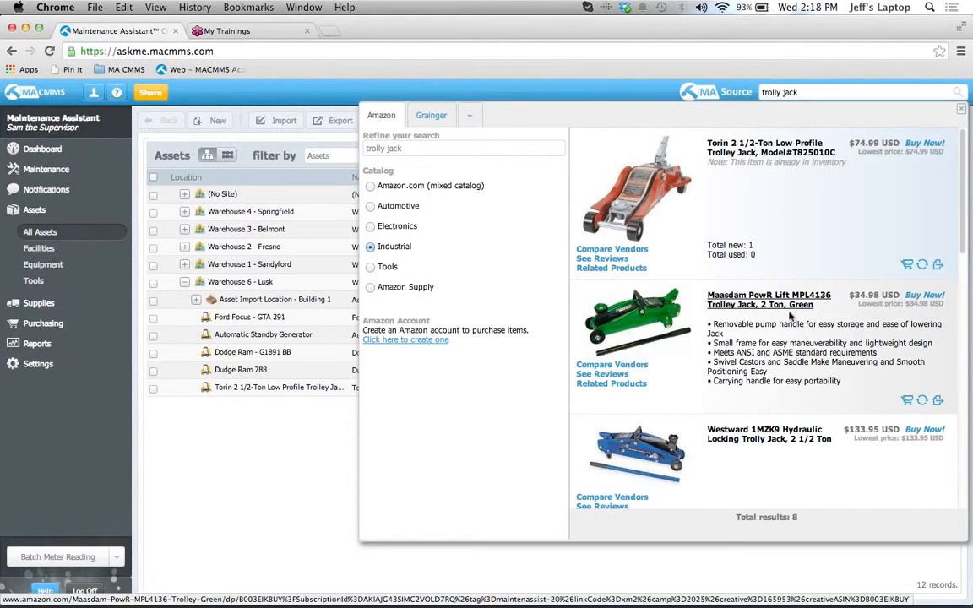
# Auto-fill the existing Torin 2 1/2-Ton trolley jack equipment from the Maasdam PowR Lift MPL4136 Amazon item, overwriting its contents.
pyautogui.click(923, 400)
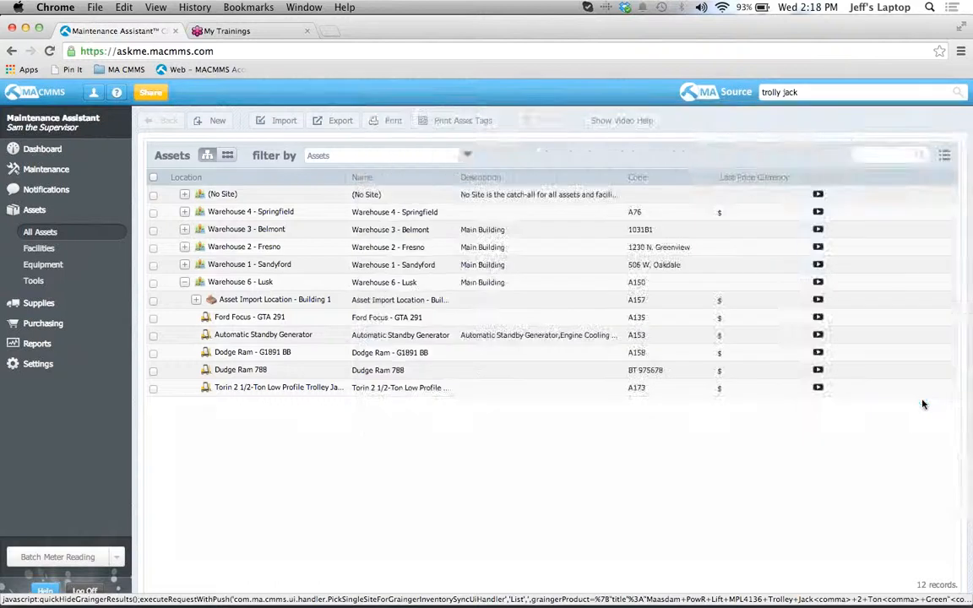
pyautogui.click(512, 317)
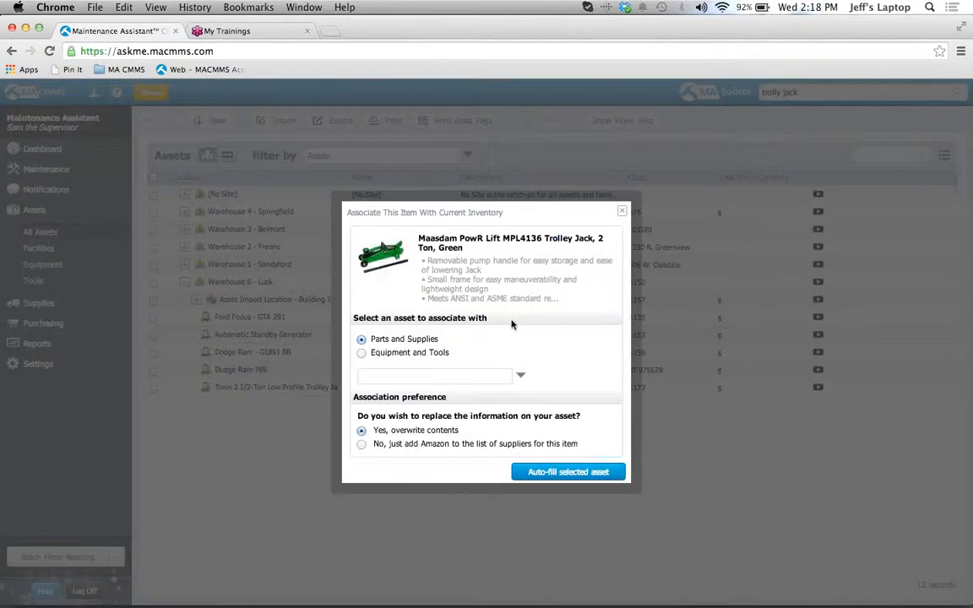
pyautogui.click(362, 353)
pyautogui.write('torin')
pyautogui.press('Return')
pyautogui.moveTo(372, 208); pyautogui.dragTo(460, 206)
pyautogui.click(400, 226)
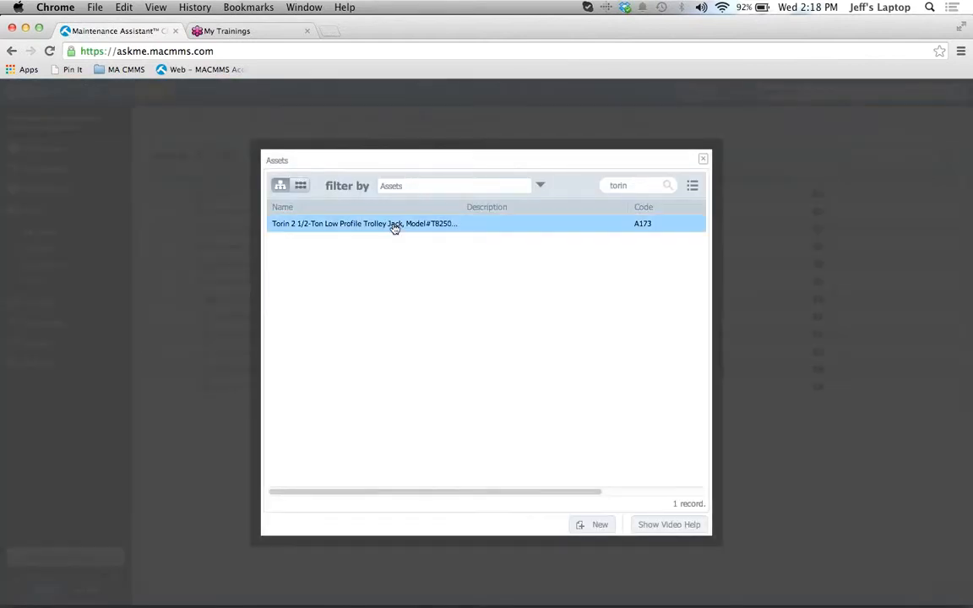
pyautogui.doubleClick(393, 228)
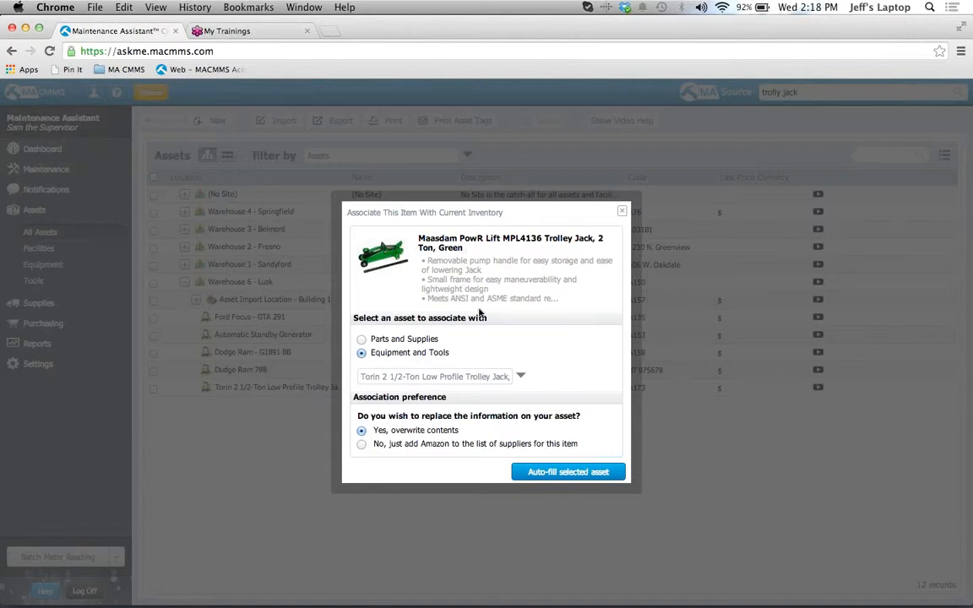
pyautogui.tripleClick(512, 241)
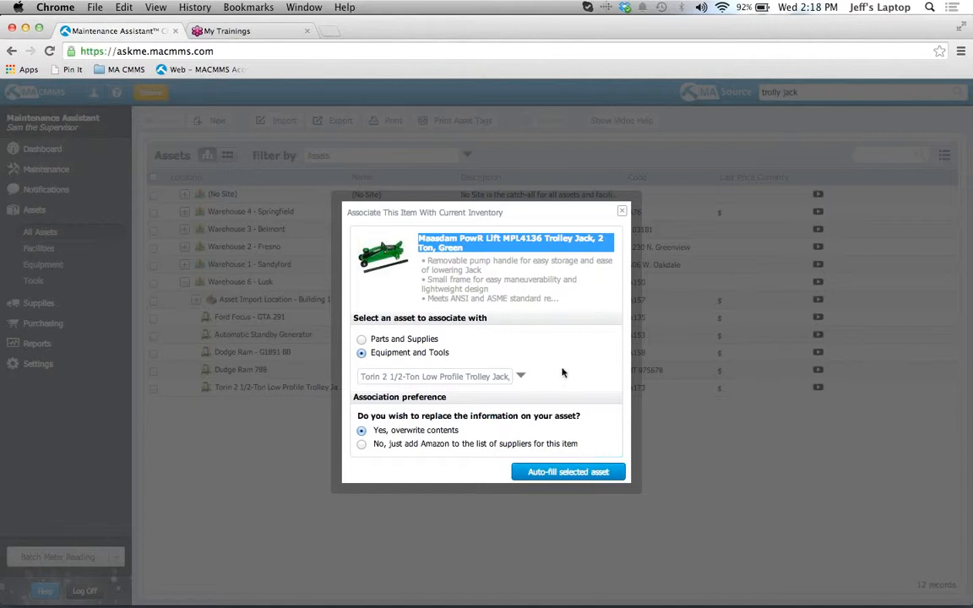
pyautogui.click(565, 473)
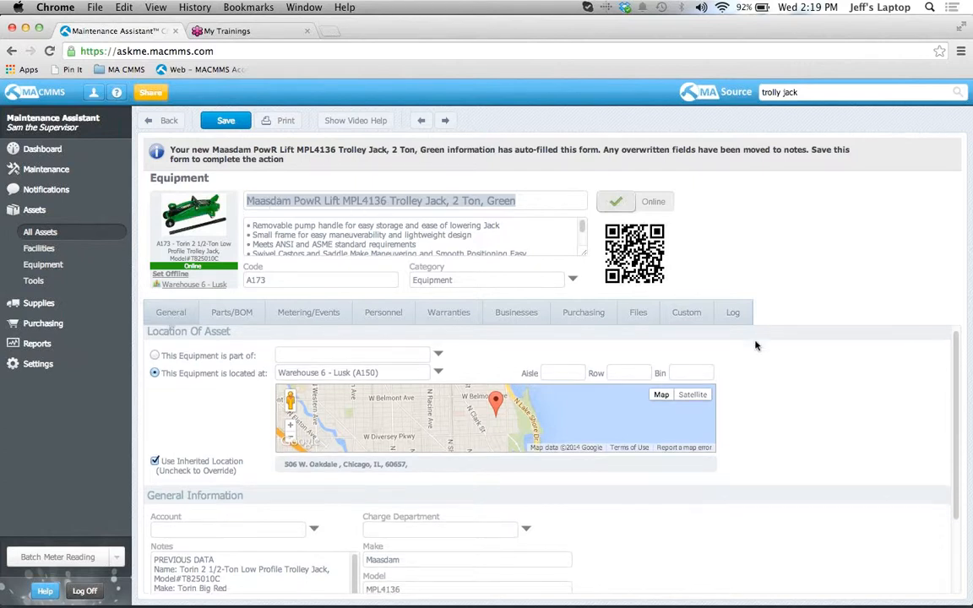
# Review the notes, make and model of the auto-filled trolley jack equipment, and save the record.
pyautogui.scroll(-3, 756, 342)
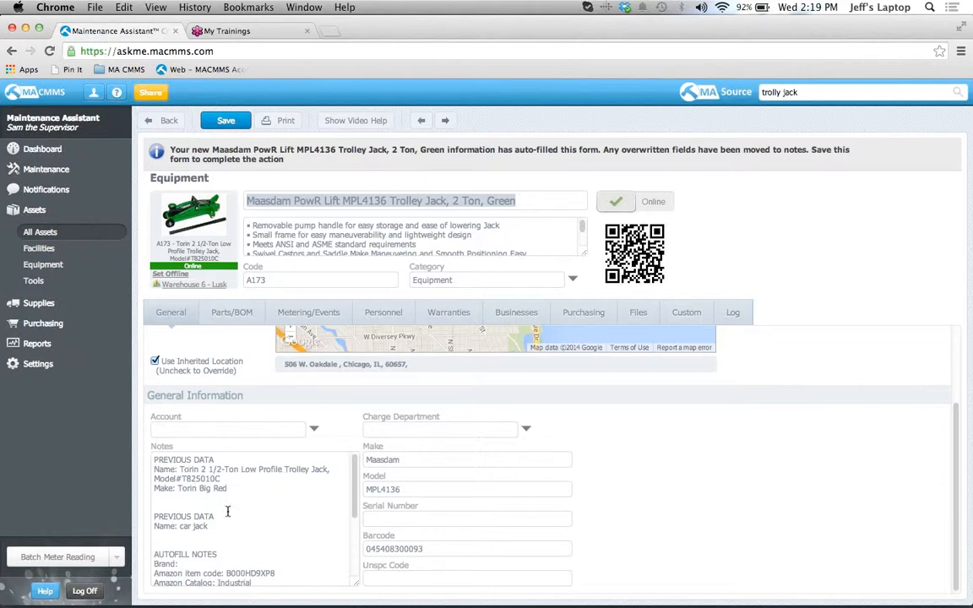
pyautogui.click(355, 540)
pyautogui.moveTo(355, 541); pyautogui.dragTo(355, 514)
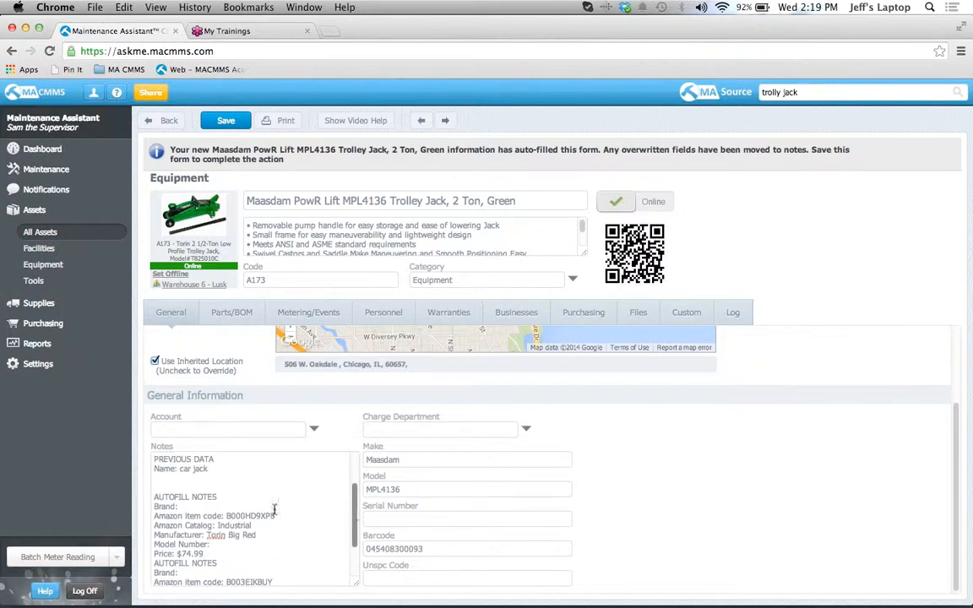
pyautogui.doubleClick(384, 459)
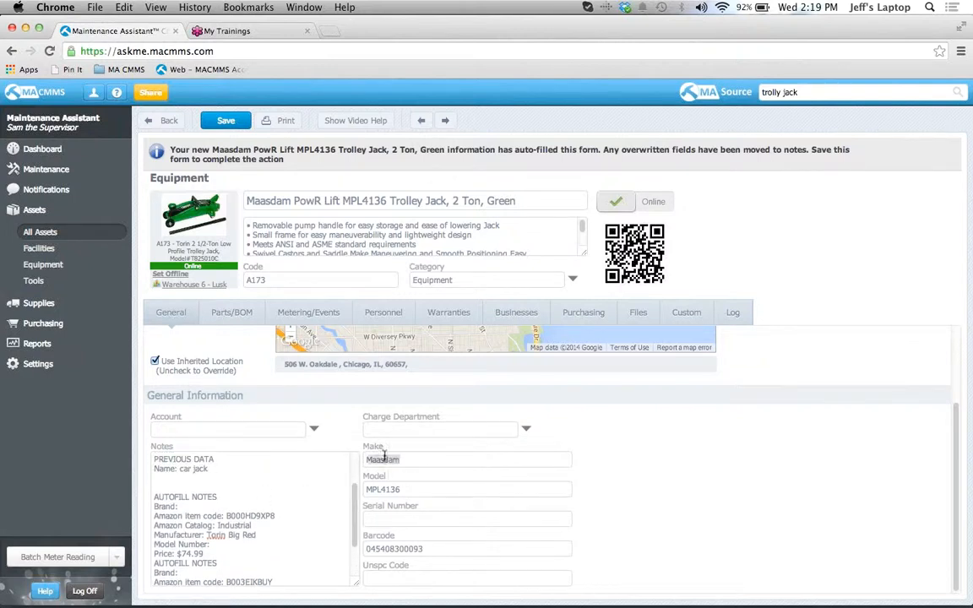
pyautogui.doubleClick(382, 489)
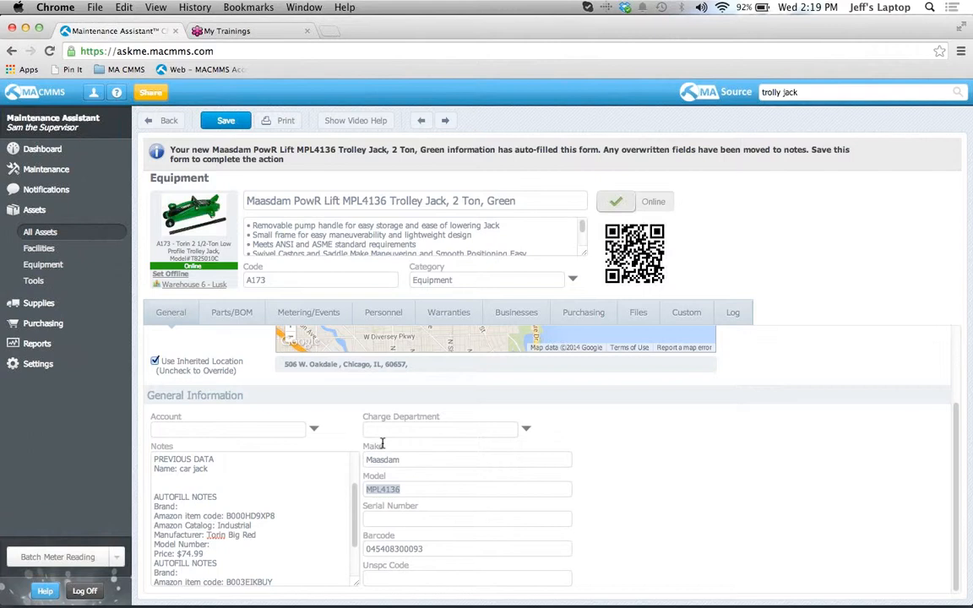
pyautogui.click(235, 124)
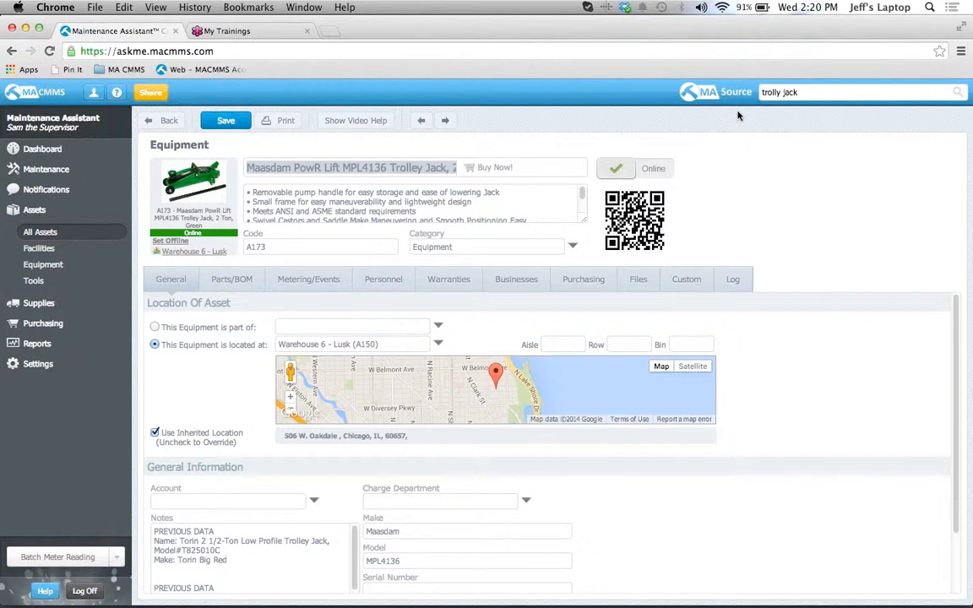
# Open the help page listing training webinars and support resources.
pyautogui.click(846, 93)
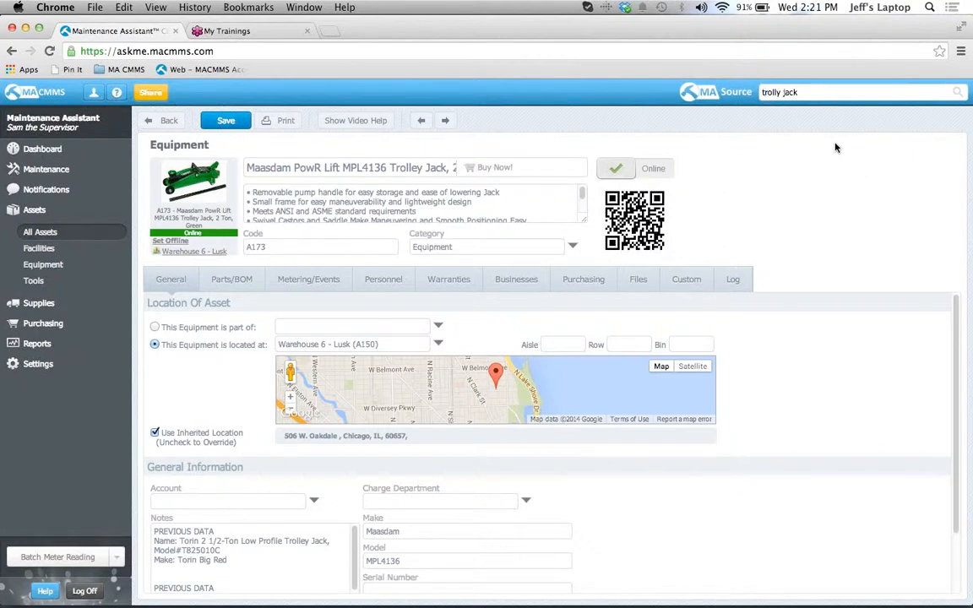
pyautogui.click(45, 591)
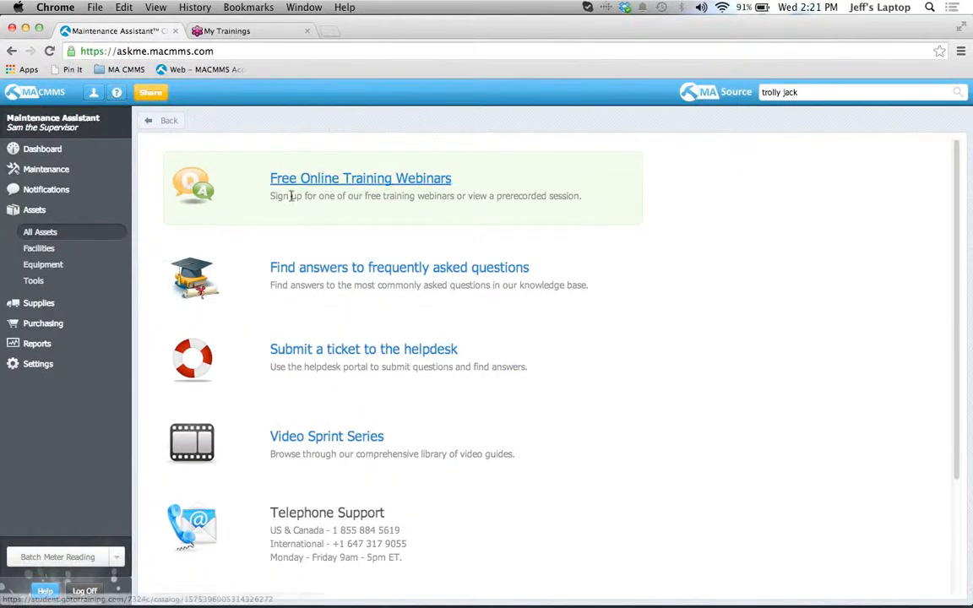